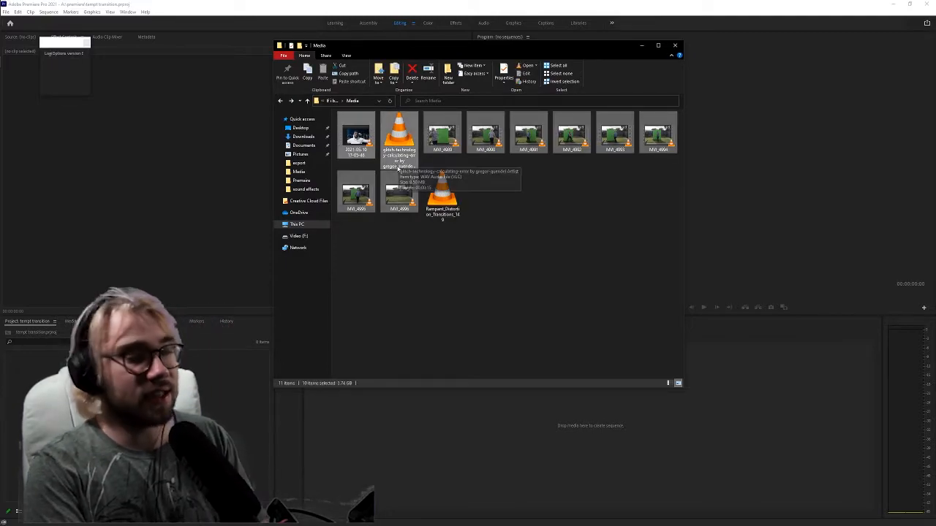
# Import the ten selected media files into the project and create a sequence from MVI_4996.MP4
pyautogui.moveTo(399, 191); pyautogui.dragTo(199, 403)
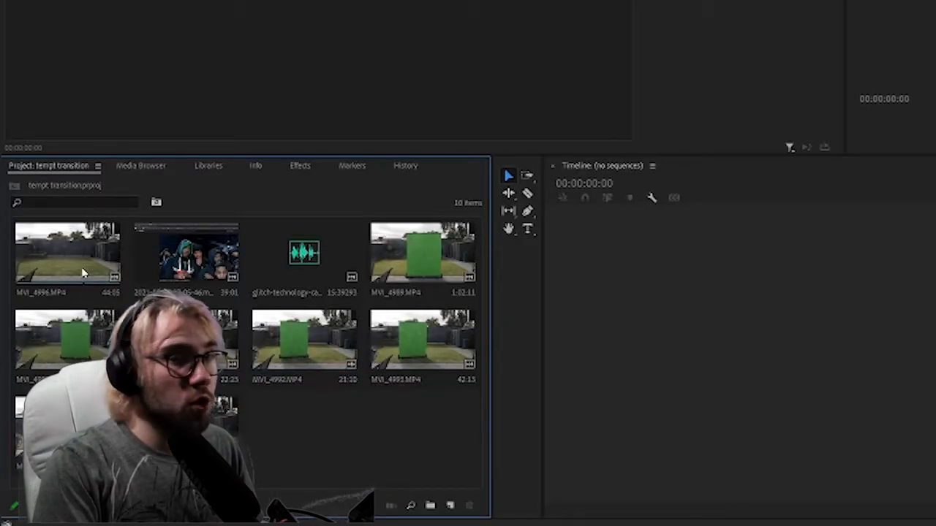
pyautogui.click(82, 272)
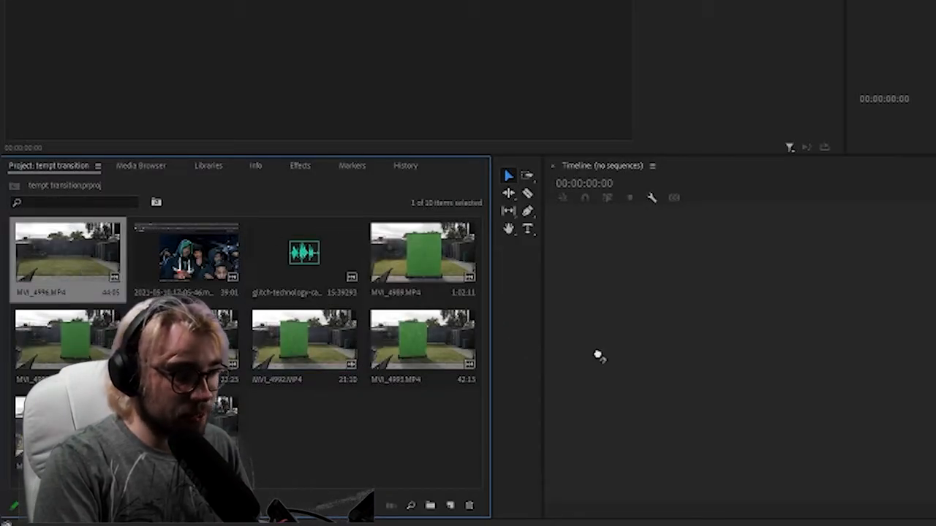
pyautogui.moveTo(618, 356); pyautogui.dragTo(619, 356)
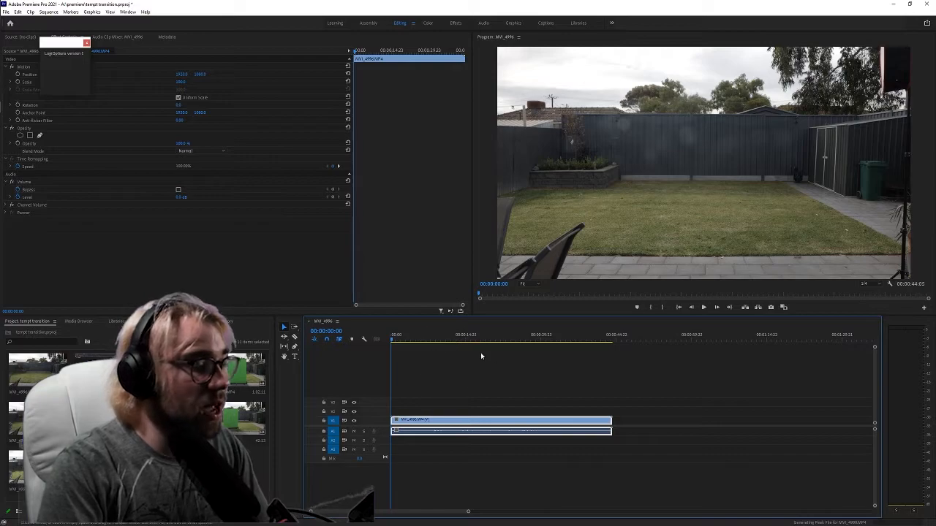
# Rename the new sequence as Transition
pyautogui.rightClick(161, 465)
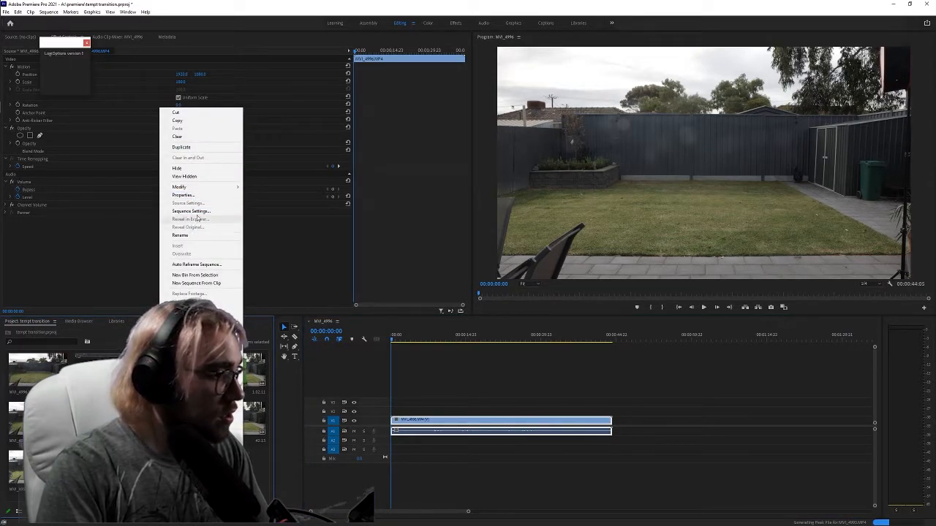
pyautogui.press('Escape')
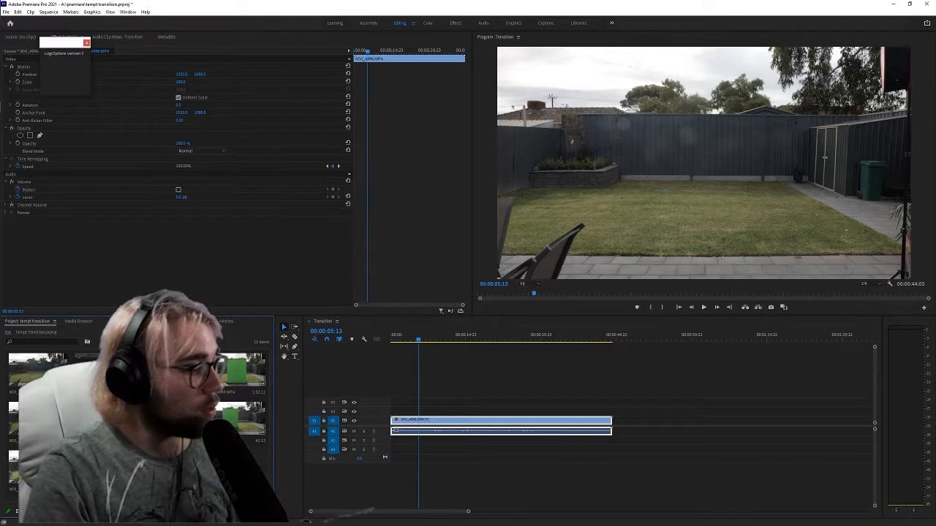
pyautogui.moveTo(103, 366); pyautogui.dragTo(635, 418)
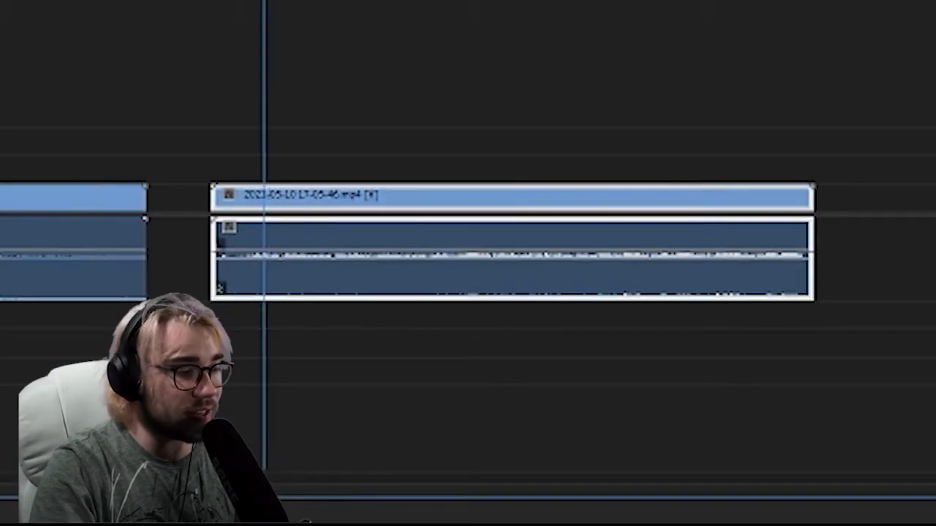
pyautogui.moveTo(650, 336); pyautogui.dragTo(697, 336)
pyautogui.moveTo(410, 2); pyautogui.dragTo(485, 2)
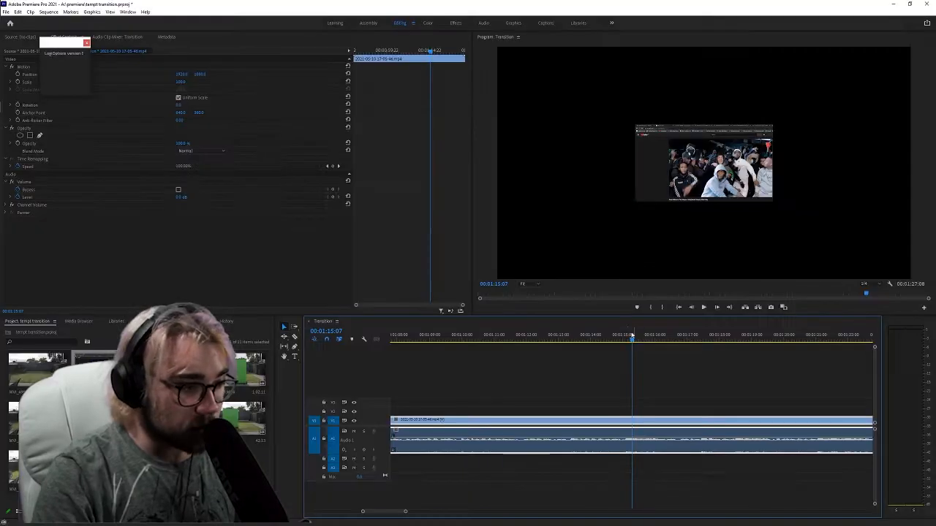
pyautogui.moveTo(633, 338); pyautogui.dragTo(630, 337)
pyautogui.press('m')
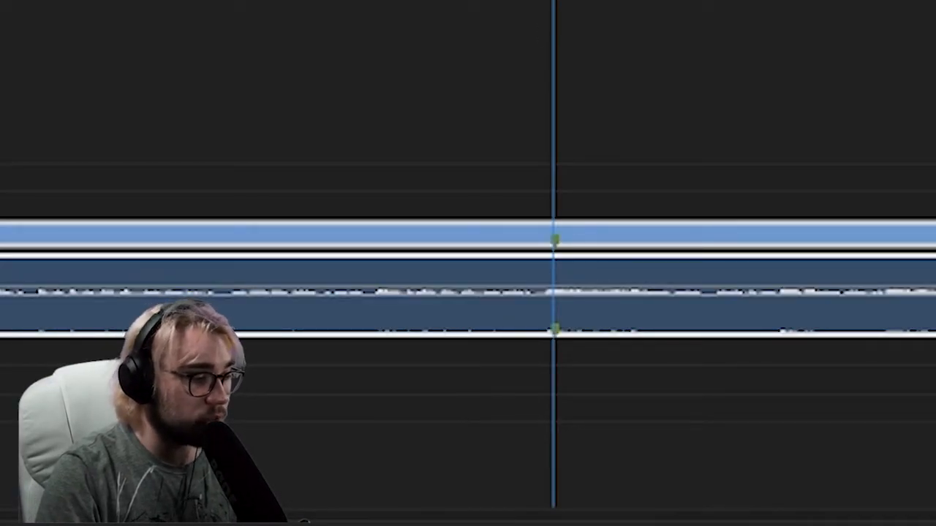
# Place MVI_4989.MP4 on V2 after the reference recording and cut it down to the needed section ending at 00:02:16:16
pyautogui.moveTo(44, 516); pyautogui.dragTo(87, 516)
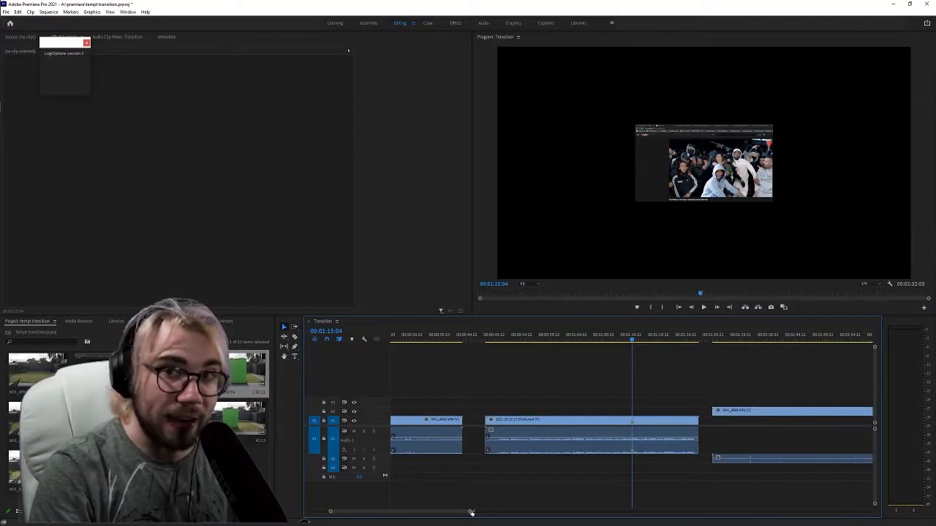
pyautogui.moveTo(86, 515); pyautogui.dragTo(258, 515)
pyautogui.moveTo(665, 340); pyautogui.dragTo(718, 343)
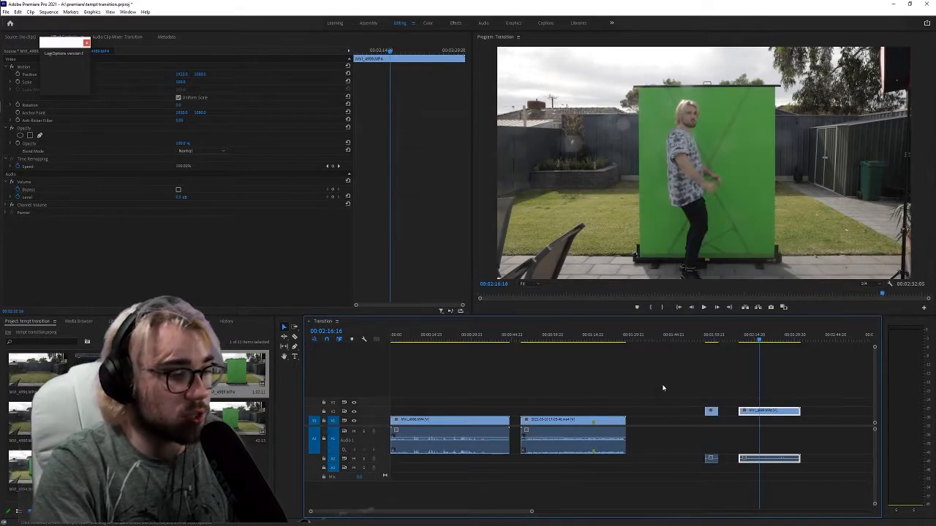
pyautogui.press('w')
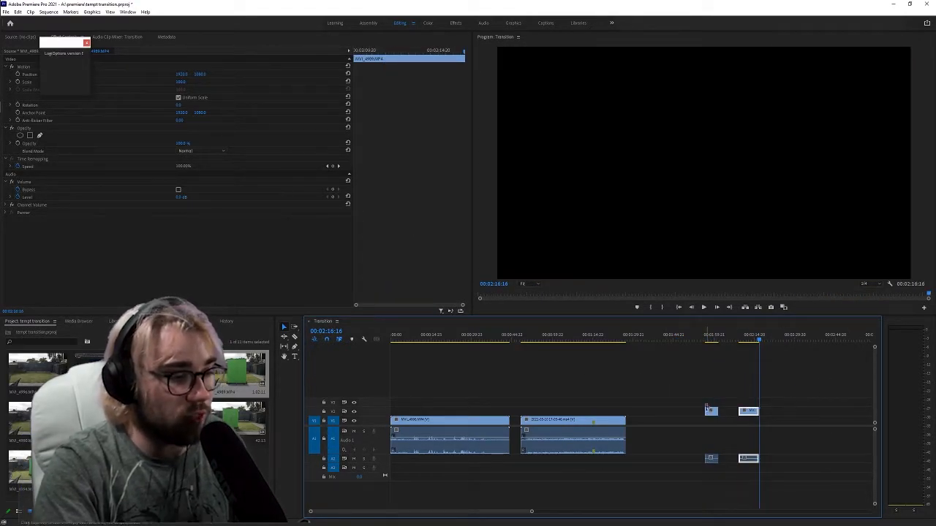
pyautogui.click(708, 410)
pyautogui.press('Delete')
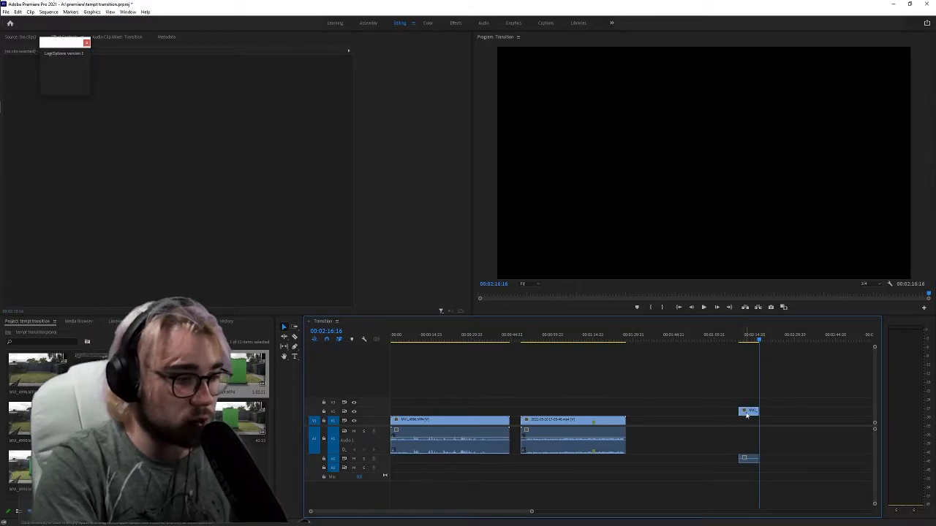
# Align the reference recording's marker with frame 00:02:10:17 of the MVI_4989.MP4 clip and trim the recording to that clip's length
pyautogui.click(746, 412)
pyautogui.click(744, 339)
pyautogui.moveTo(745, 338); pyautogui.dragTo(743, 339)
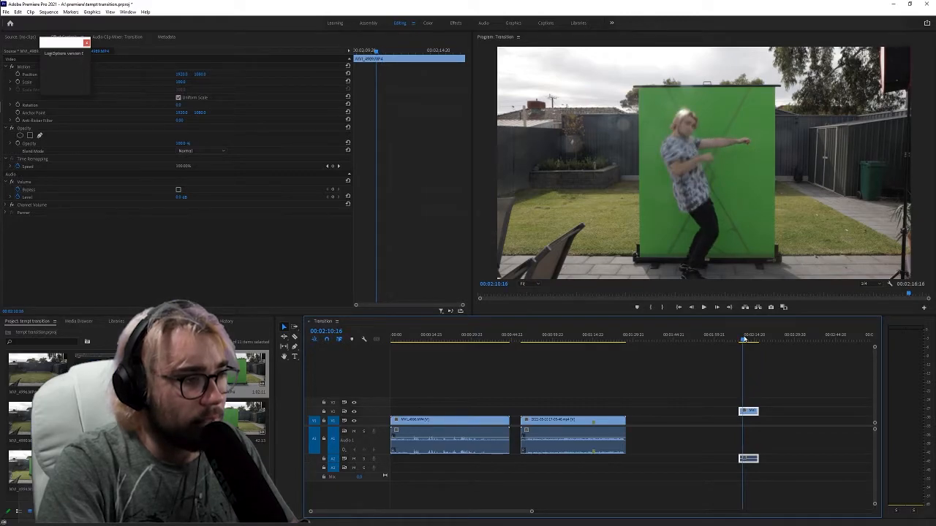
pyautogui.click(715, 308)
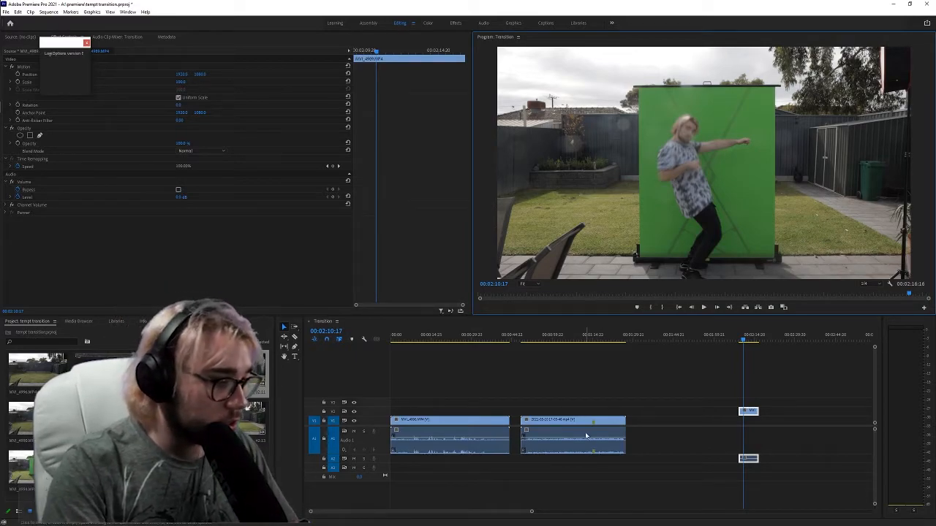
pyautogui.moveTo(533, 512); pyautogui.dragTo(515, 514)
pyautogui.moveTo(497, 422); pyautogui.dragTo(631, 422)
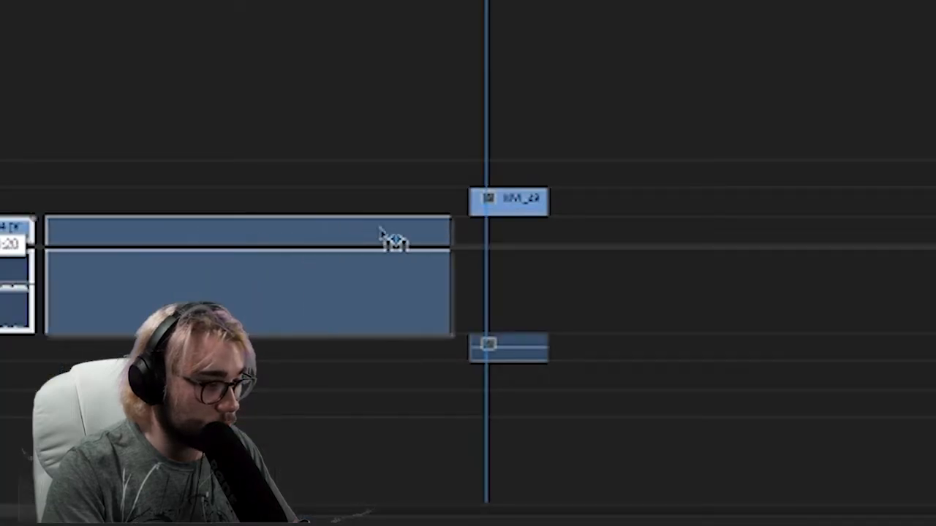
pyautogui.moveTo(380, 231); pyautogui.dragTo(494, 250)
pyautogui.press('=')
pyautogui.press('=')
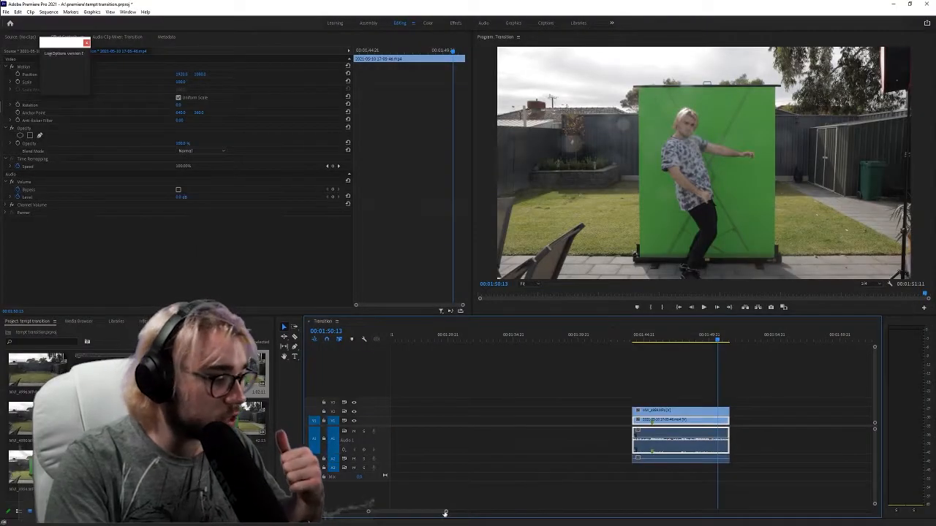
# Move the MVI_4989.MP4 clip up to track V8, unlink it and delete its audio
pyautogui.moveTo(691, 411); pyautogui.dragTo(691, 356)
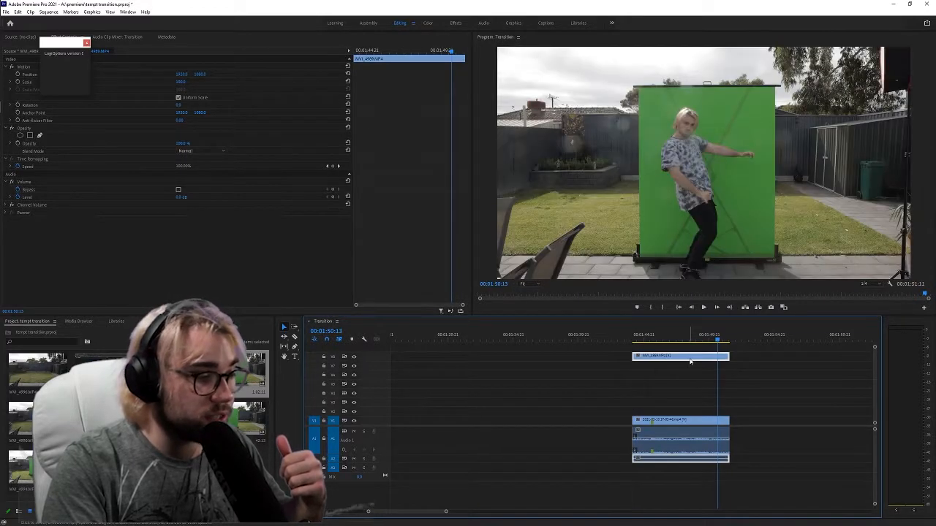
pyautogui.rightClick(689, 356)
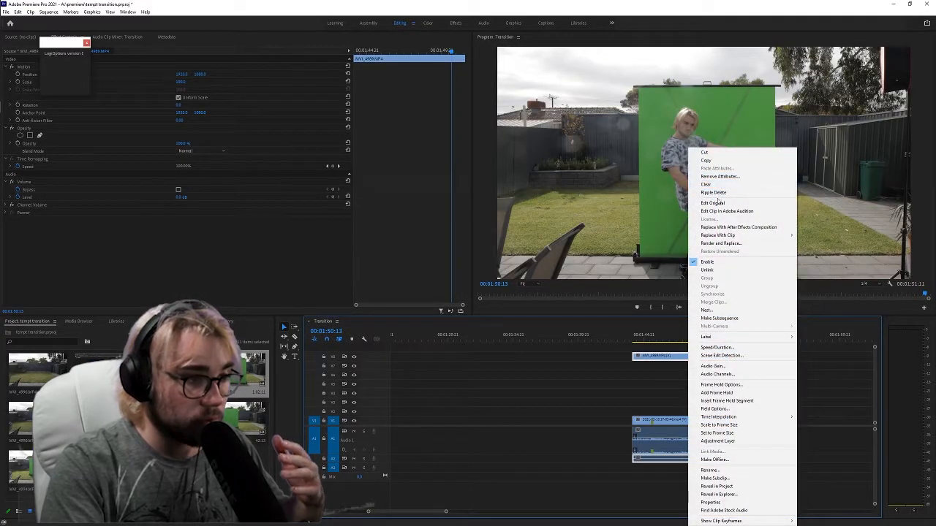
pyautogui.click(707, 262)
pyautogui.click(667, 458)
pyautogui.press('Delete')
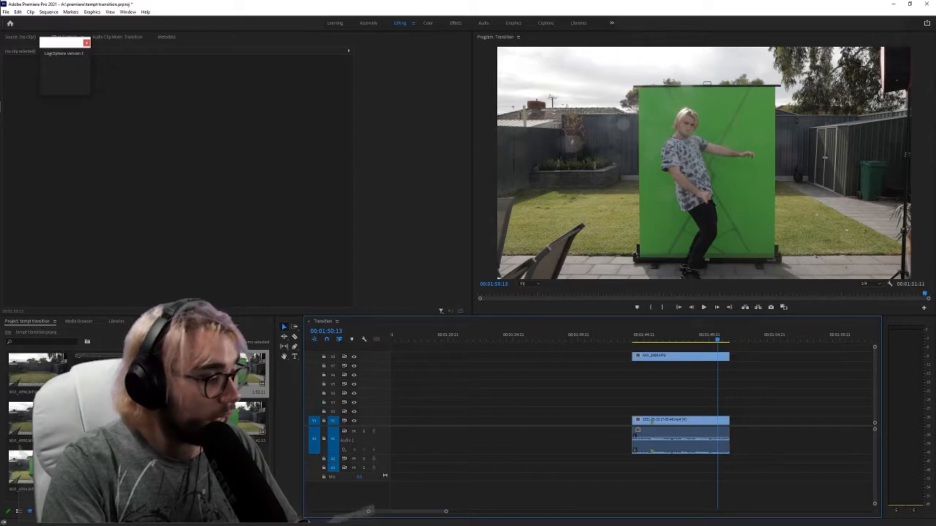
# Add MVI_4990.MP4 to the timeline, trim its start and place it on V7 beginning at the reference recording's marker
pyautogui.moveTo(48, 421); pyautogui.dragTo(731, 377)
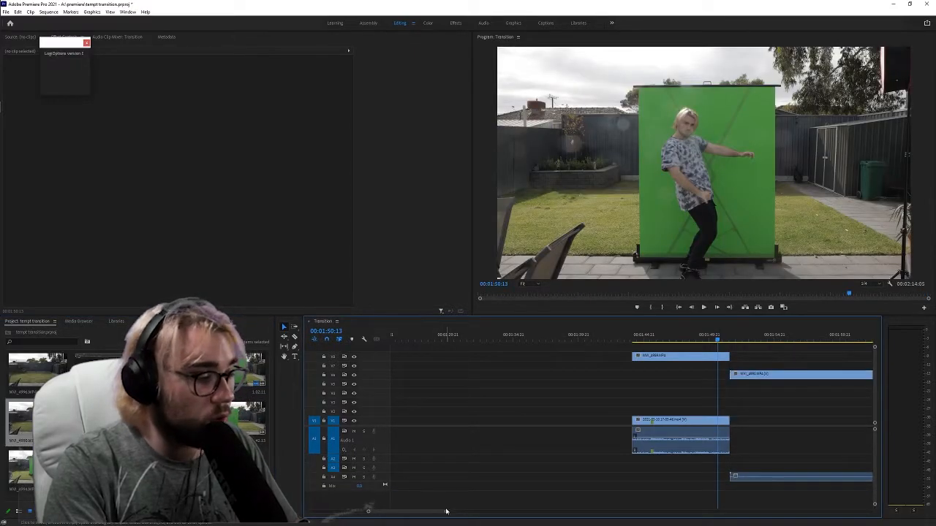
pyautogui.moveTo(446, 512); pyautogui.dragTo(462, 512)
pyautogui.moveTo(669, 337); pyautogui.dragTo(710, 339)
pyautogui.moveTo(647, 378); pyautogui.dragTo(604, 372)
# Hide track V8 and play the sequence from the marker to check the timing of the take on V7
pyautogui.click(578, 338)
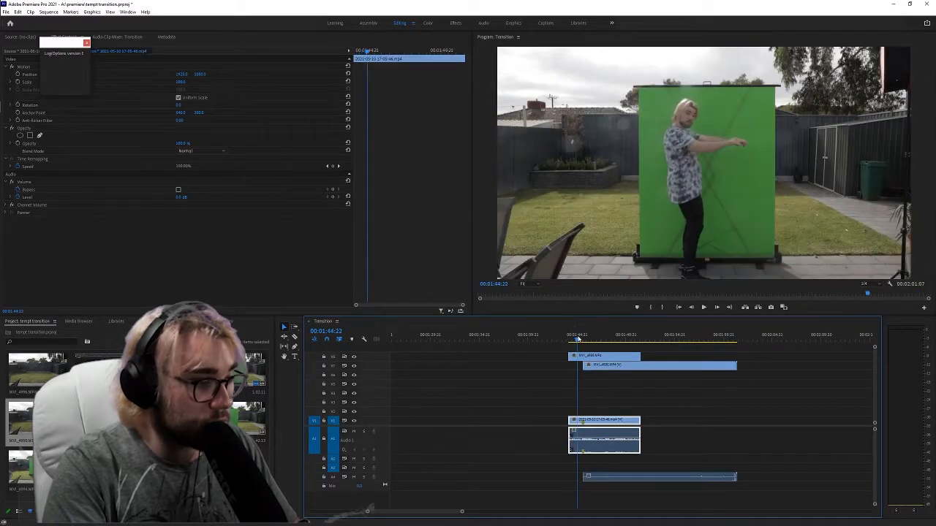
pyautogui.click(353, 357)
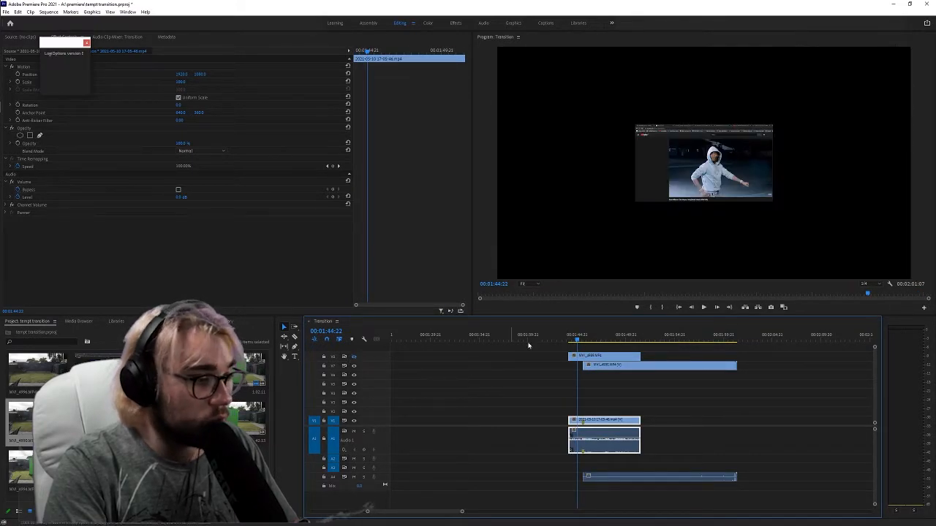
pyautogui.moveTo(578, 334); pyautogui.dragTo(583, 334)
pyautogui.press('space')
pyautogui.press('space')
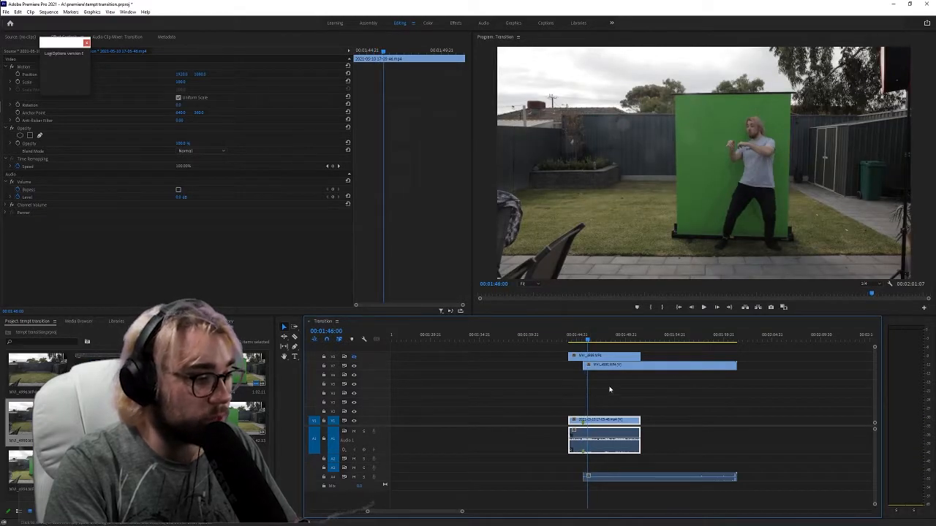
# Unlink MVI_4996.MP4, delete its audio and move its video on V1 beneath the stacked takes, trimmed to their length
pyautogui.click(608, 392)
pyautogui.press('-')
pyautogui.press('-')
pyautogui.rightClick(459, 420)
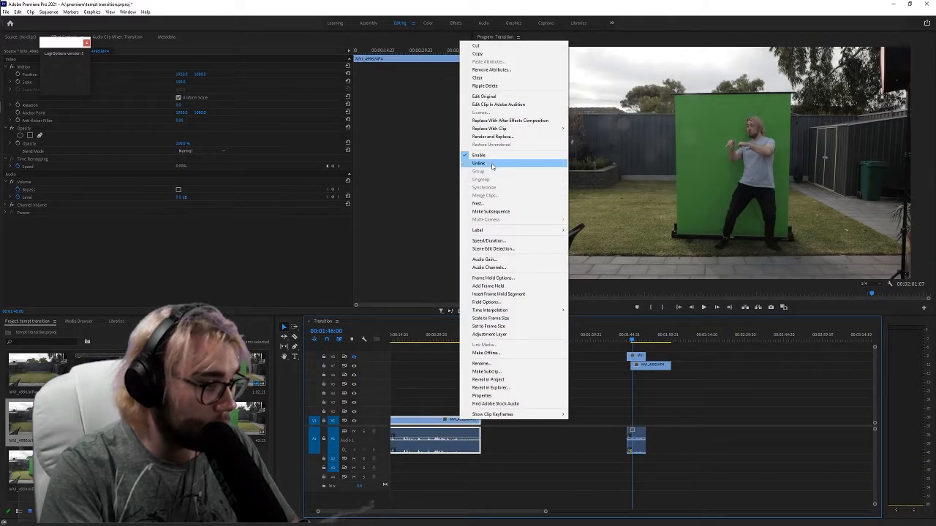
pyautogui.click(492, 165)
pyautogui.click(463, 445)
pyautogui.press('Delete')
pyautogui.moveTo(443, 421); pyautogui.dragTo(687, 422)
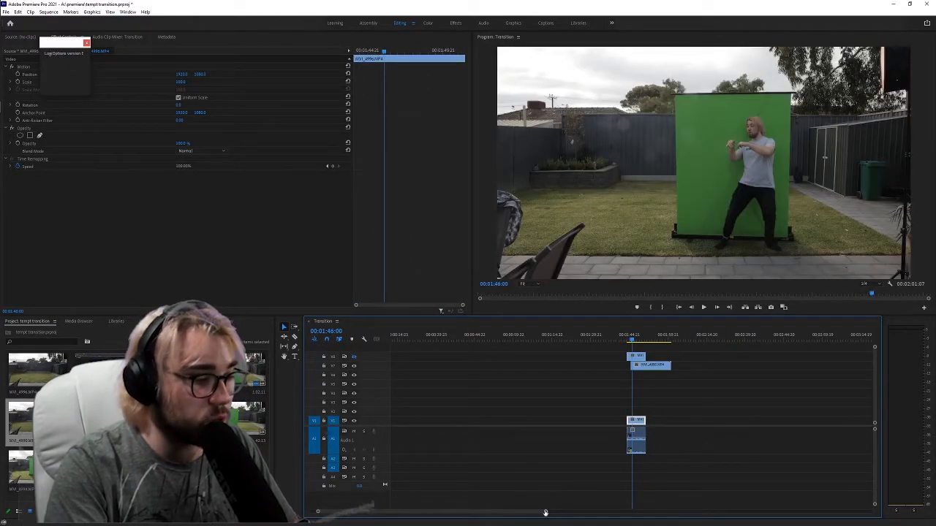
# Toggle the video tracks' visibility at 00:01:47:03 to compare the green-screen takes with the empty backdrop, finishing with all tracks visible
pyautogui.moveTo(545, 512); pyautogui.dragTo(481, 512)
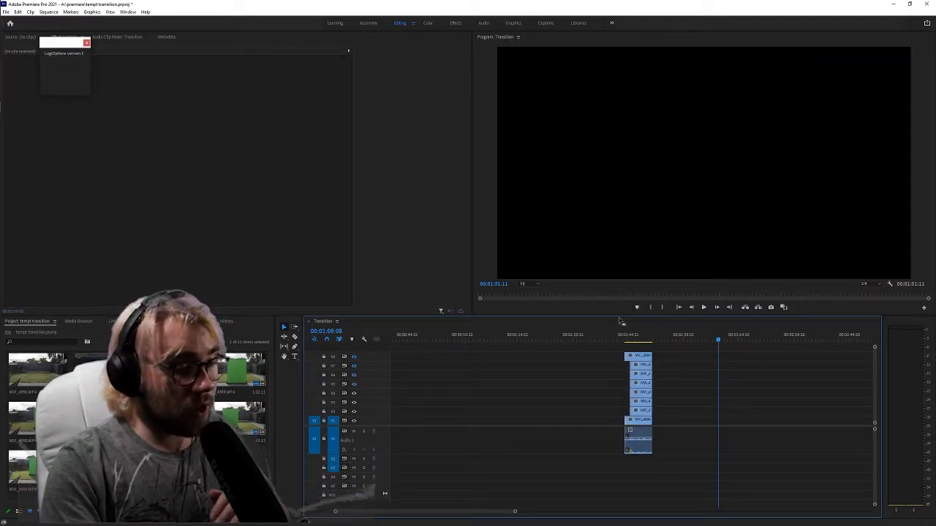
pyautogui.moveTo(625, 341); pyautogui.dragTo(636, 341)
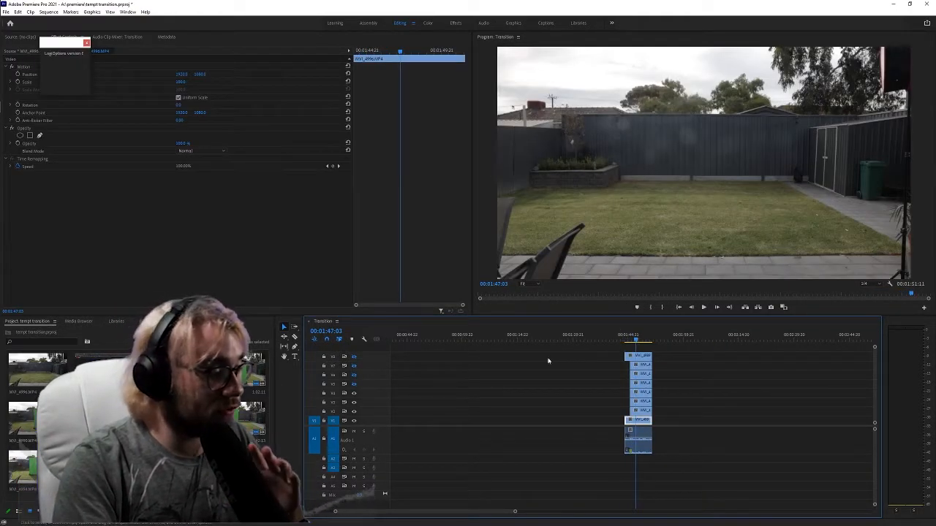
pyautogui.click(354, 411)
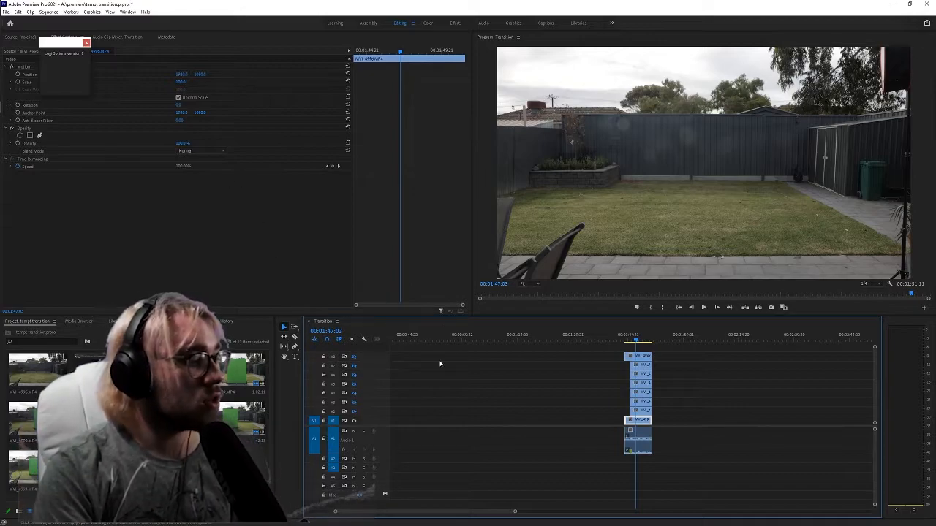
pyautogui.click(355, 405)
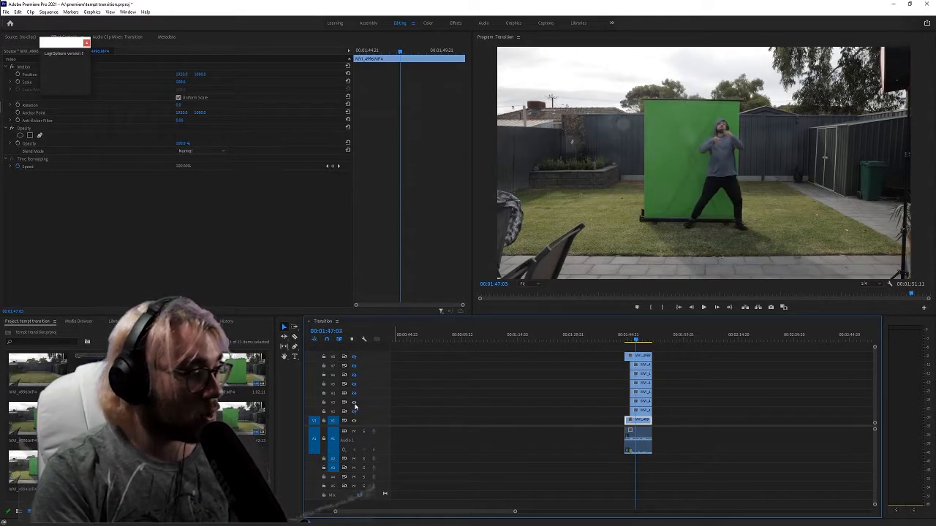
pyautogui.click(355, 405)
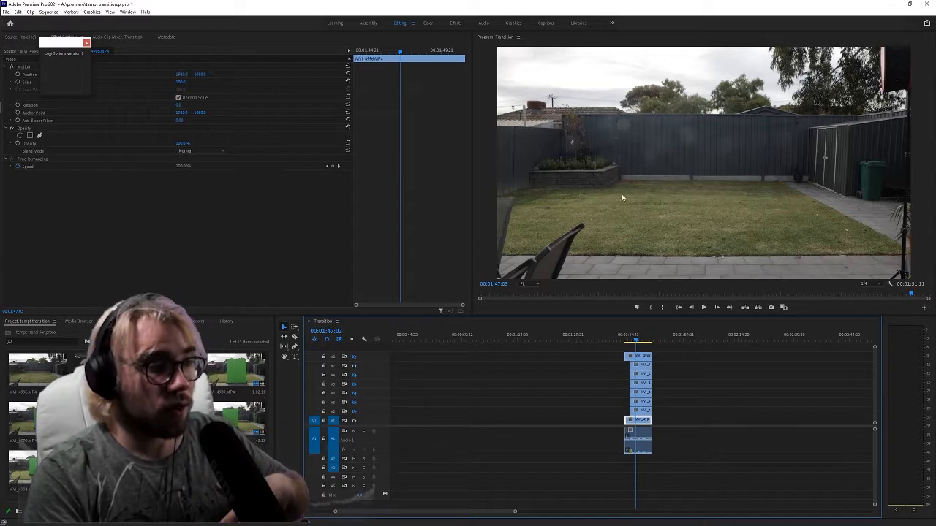
pyautogui.click(355, 365)
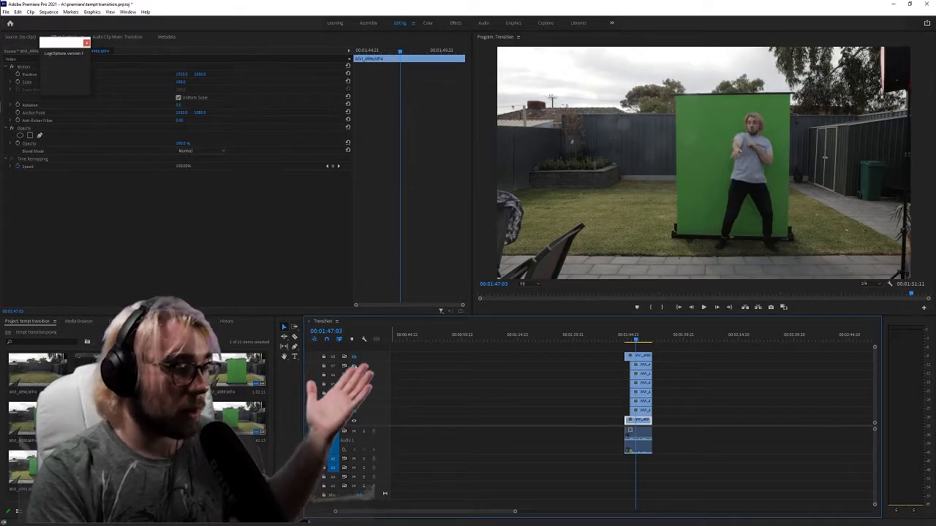
pyautogui.click(354, 357)
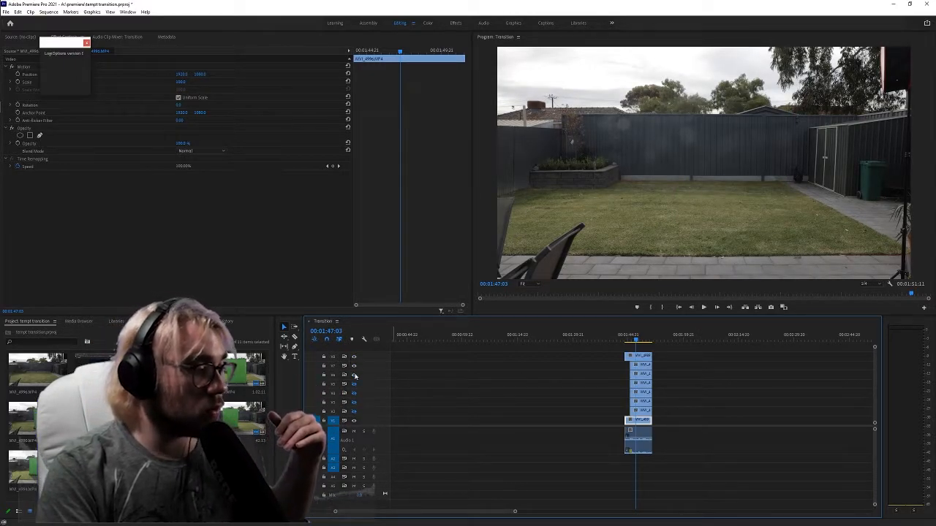
pyautogui.click(355, 394)
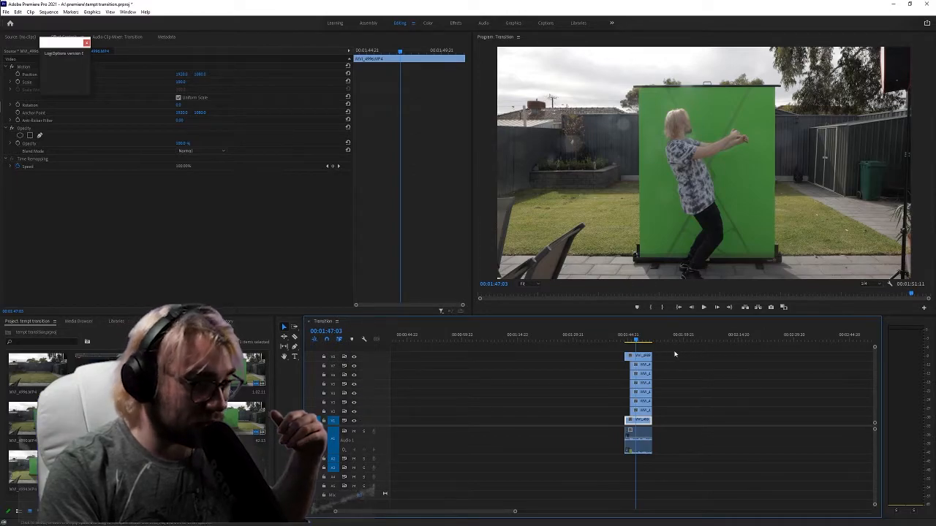
# Select the backdrop clip and all stacked takes on V1 to V8 and replace them with an After Effects composition
pyautogui.moveTo(626, 420); pyautogui.dragTo(628, 420)
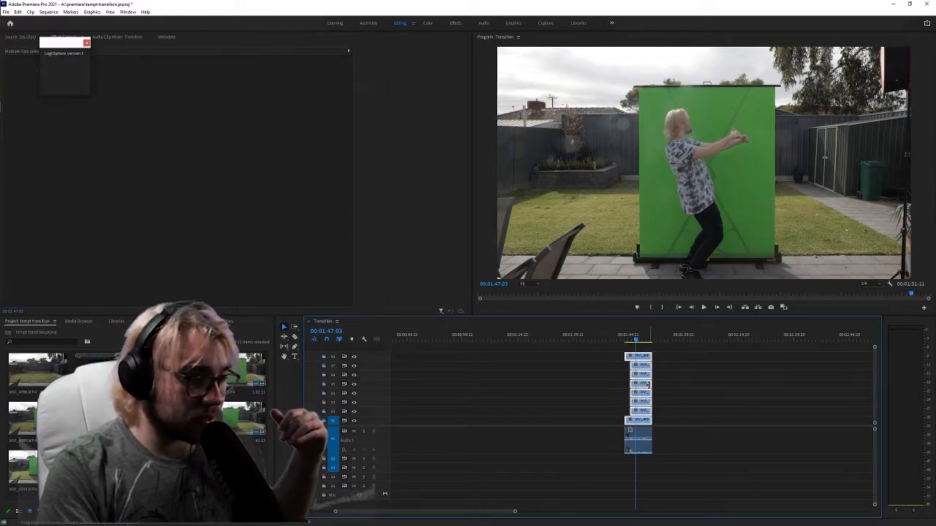
pyautogui.rightClick(649, 386)
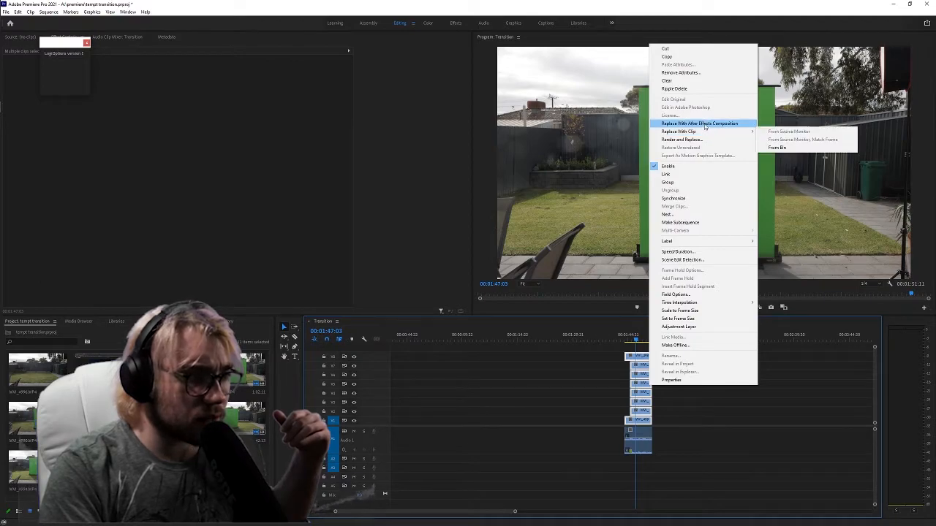
pyautogui.click(709, 125)
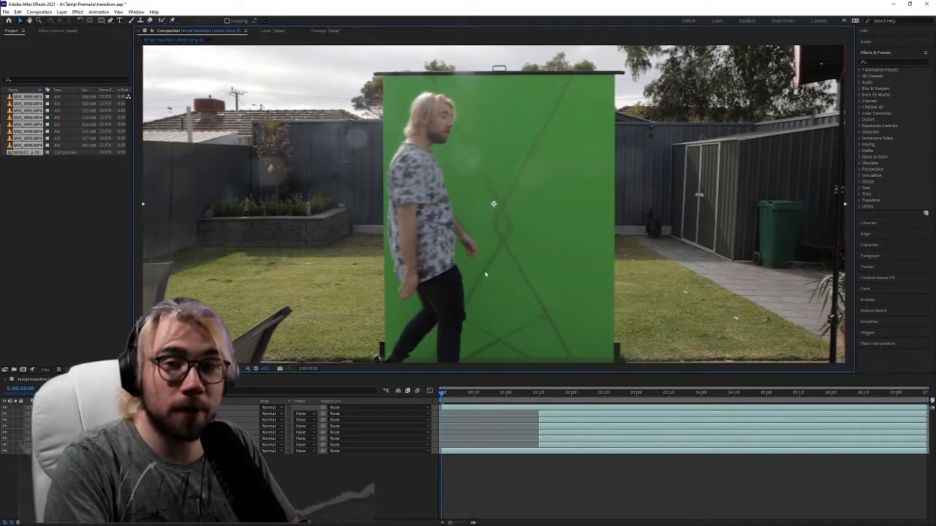
# Play the linked composition from near its start to 0:00:01:16 to check the imported takes
pyautogui.scroll(-1, 507, 283)
pyautogui.moveTo(443, 395); pyautogui.dragTo(448, 395)
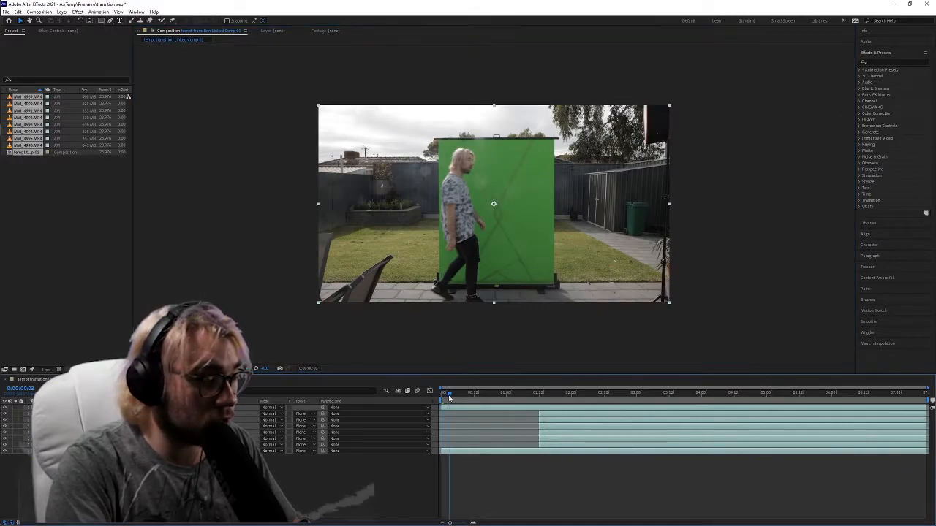
pyautogui.press('space')
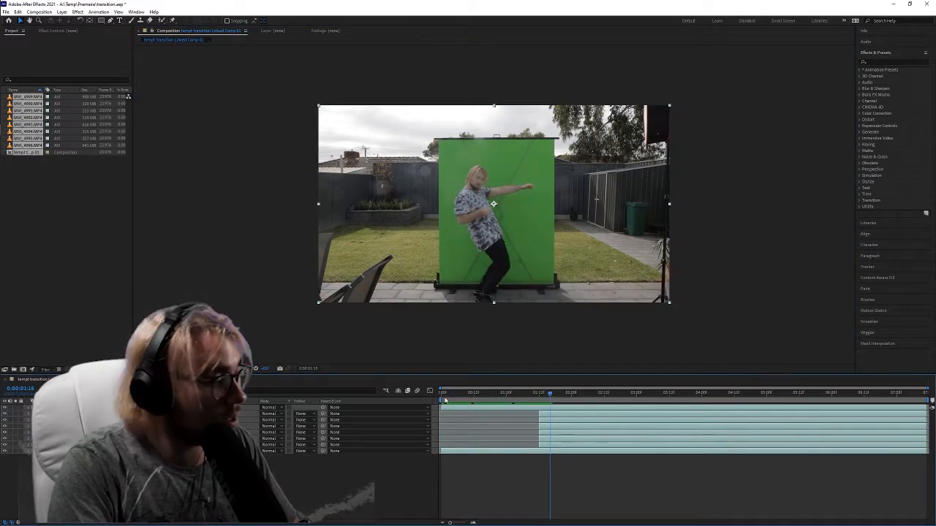
# Hide the upper take layers to view the green-screen takes beneath, finishing with all layers visible
pyautogui.click(5, 408)
pyautogui.click(5, 409)
pyautogui.press('F2')
pyautogui.moveTo(4, 408); pyautogui.dragTo(4, 428)
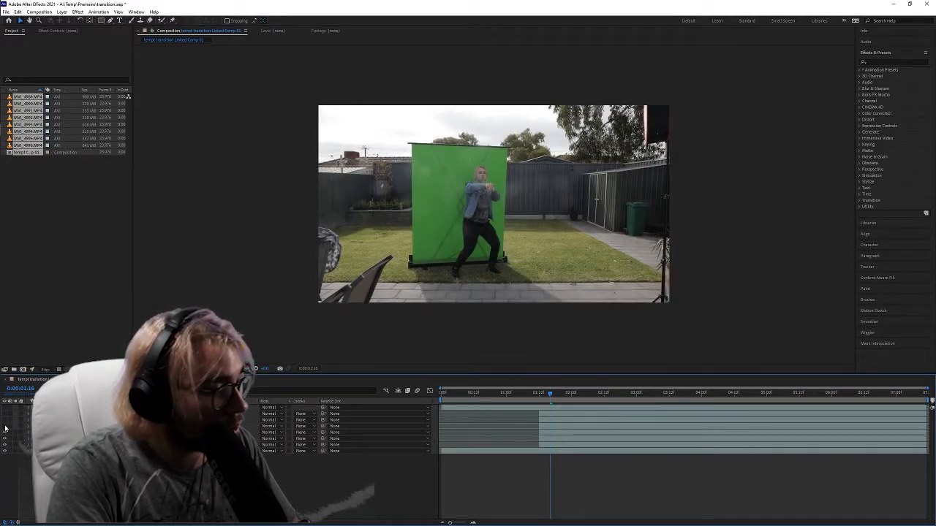
pyautogui.click(5, 426)
pyautogui.click(5, 421)
pyautogui.click(6, 414)
pyautogui.click(6, 409)
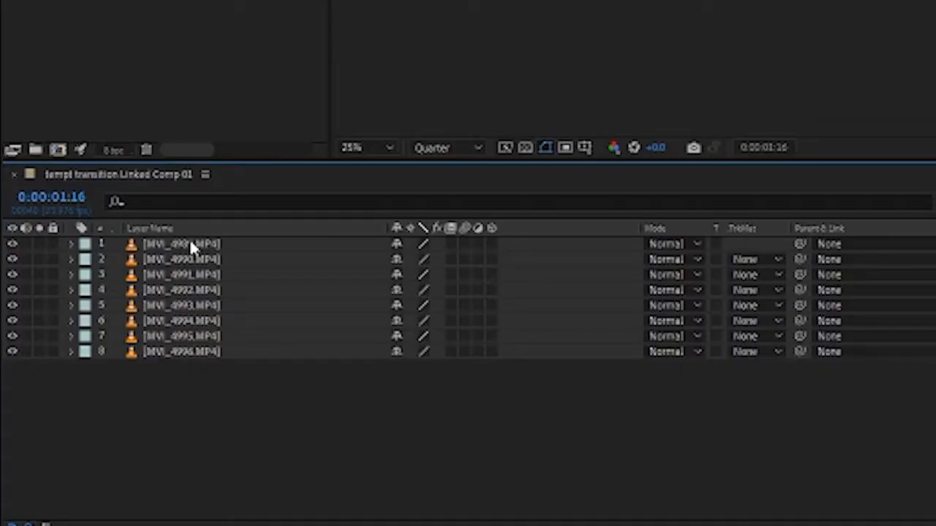
# Hide the take layers between MVI_4989.MP4 and MVI_4996.MP4, leaving only the front take and the empty backdrop visible
pyautogui.click(190, 243)
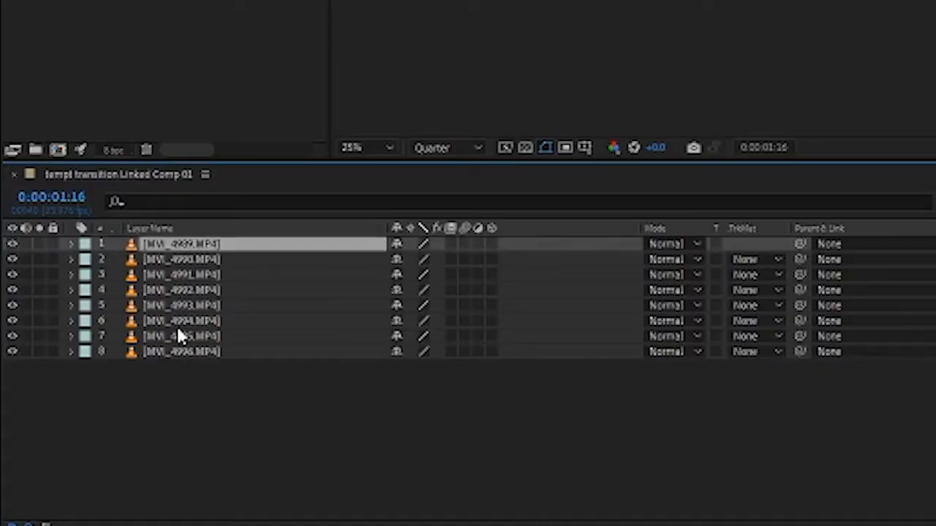
pyautogui.keyDown('shift'); pyautogui.click(171, 352); pyautogui.keyUp('shift')
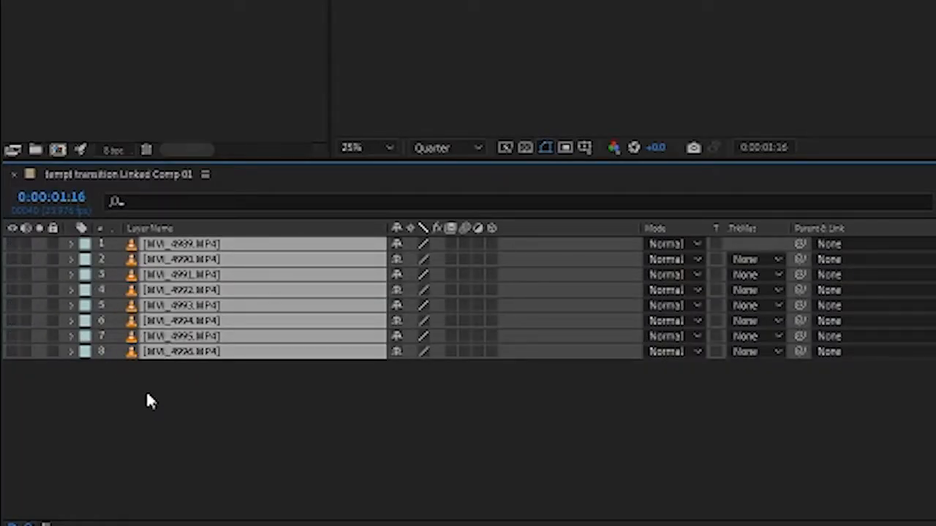
pyautogui.click(146, 387)
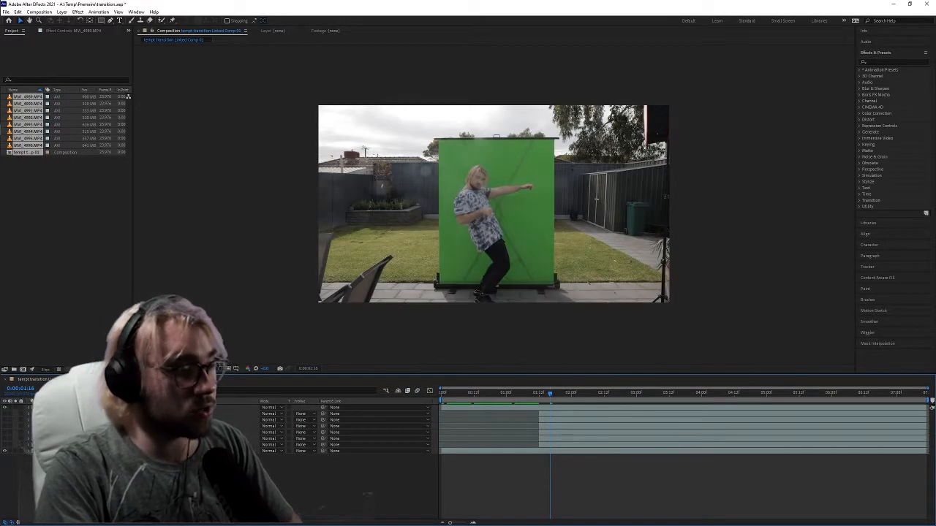
# Draw a Pen mask along the edges of the green screen on the MVI_4989.MP4 layer
pyautogui.click(569, 393)
pyautogui.click(111, 20)
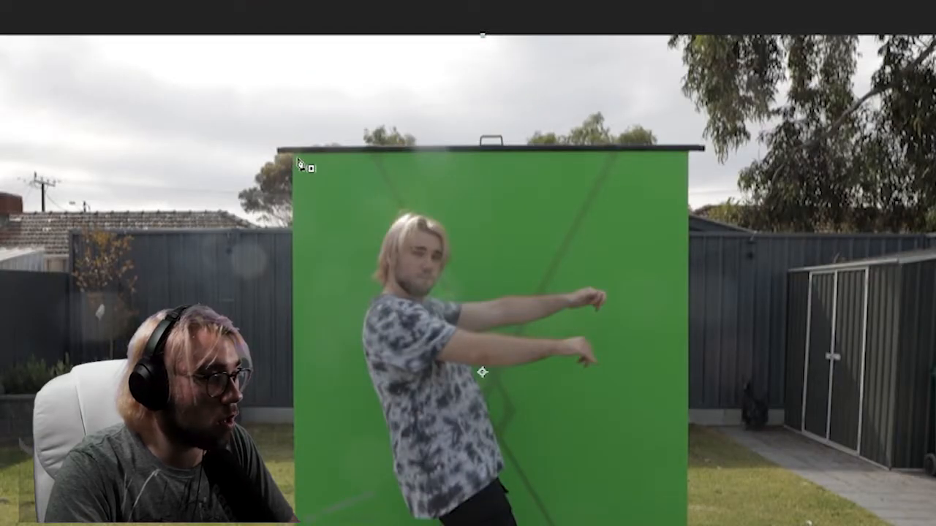
pyautogui.click(297, 158)
pyautogui.click(690, 157)
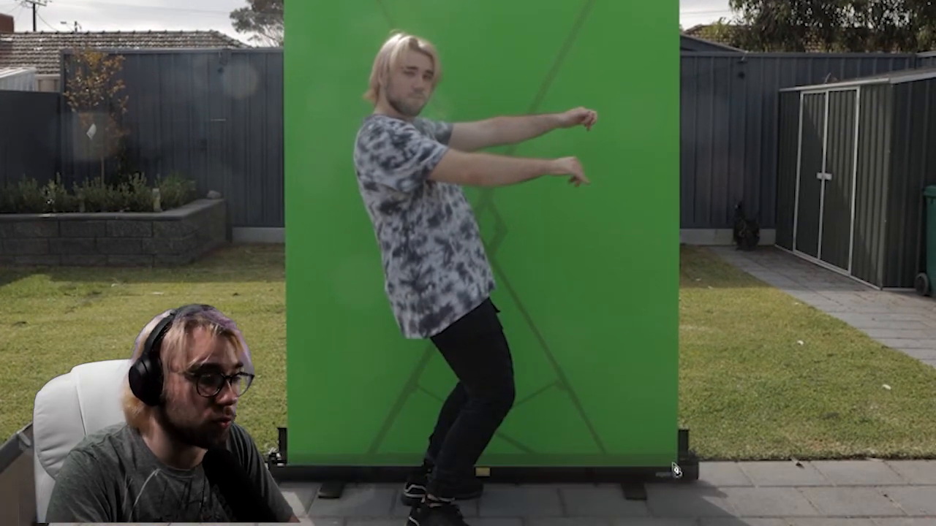
pyautogui.click(675, 465)
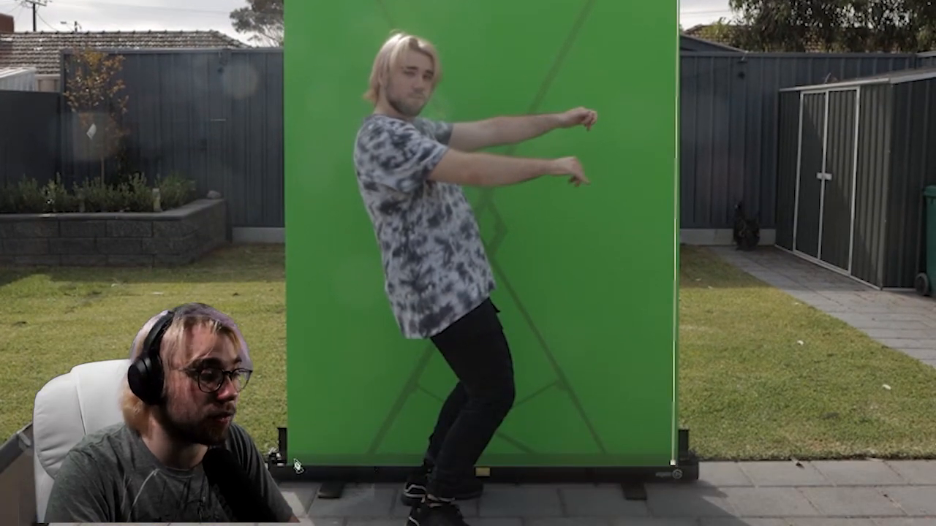
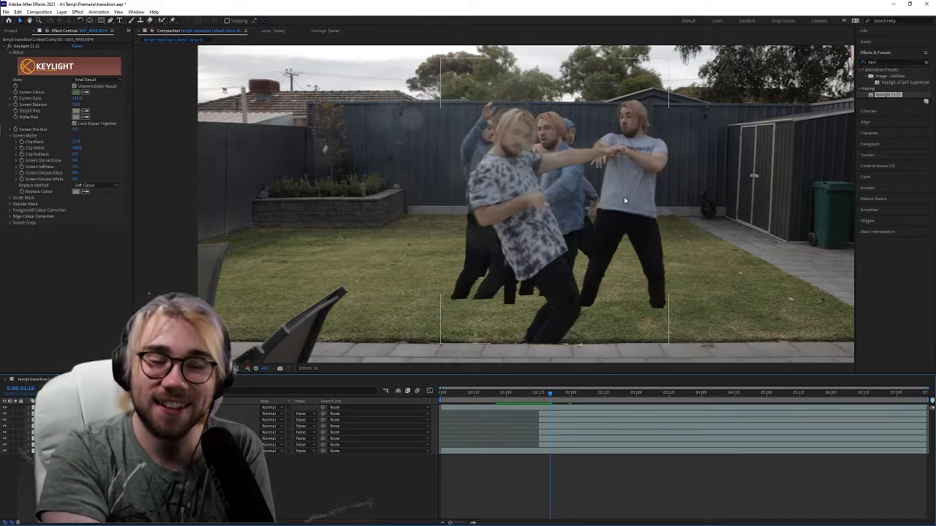
# Reposition the keyed MVI_4990, MVI_4992 and MVI_4993 dancers so they stand spread out behind the front dancer
pyautogui.click(566, 416)
pyautogui.moveTo(642, 217); pyautogui.dragTo(642, 222)
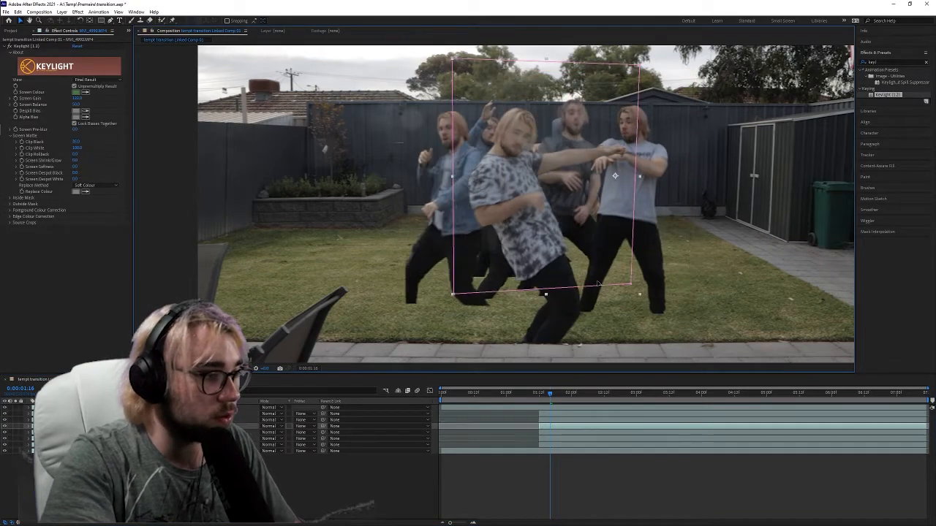
pyautogui.moveTo(597, 281); pyautogui.dragTo(611, 291)
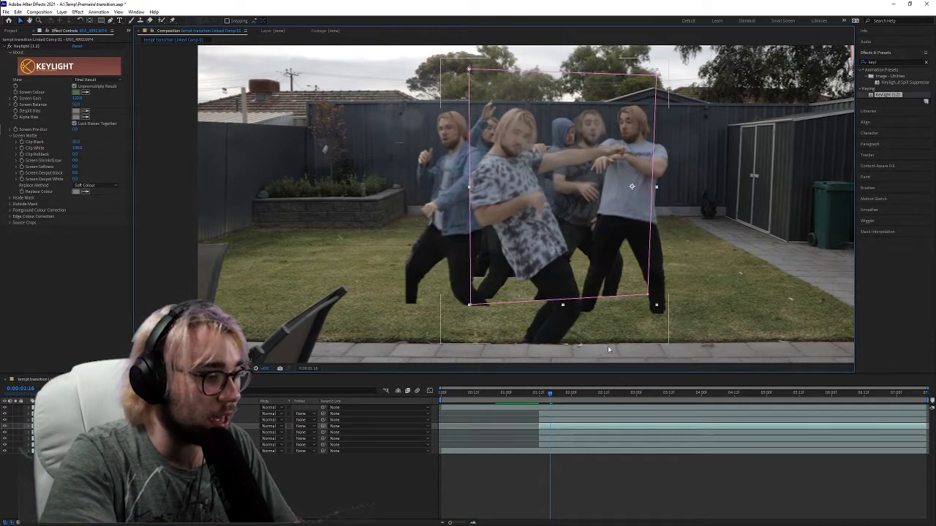
pyautogui.click(550, 280)
pyautogui.moveTo(550, 279); pyautogui.dragTo(494, 247)
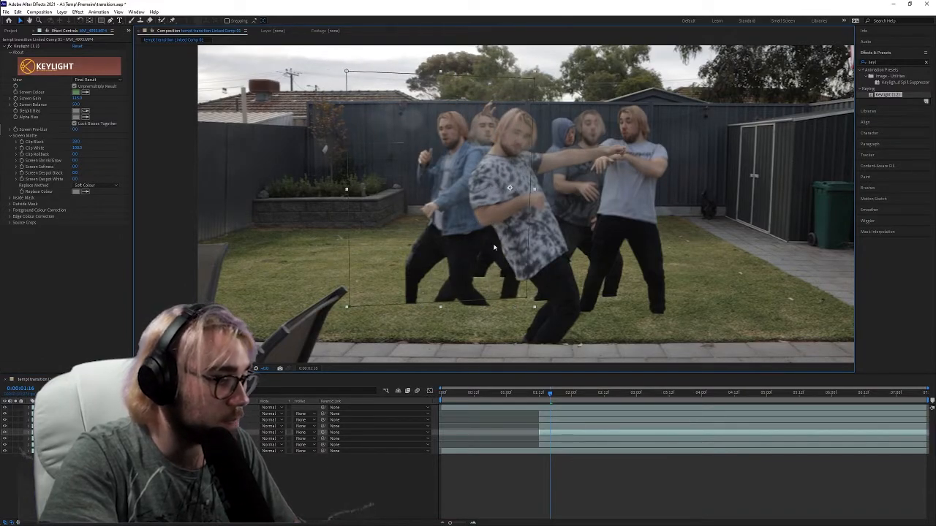
# Move the MVI_4994 dancer to the far left of the group and adjust the placement of MVI_4995 and MVI_4993
pyautogui.click(568, 440)
pyautogui.moveTo(547, 226); pyautogui.dragTo(437, 202)
pyautogui.click(568, 446)
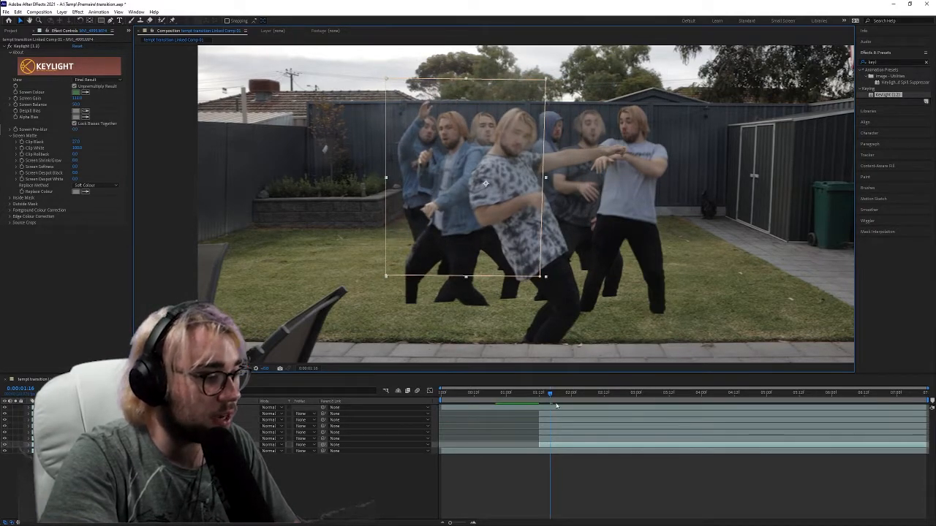
pyautogui.click(566, 440)
pyautogui.click(565, 433)
pyautogui.moveTo(527, 396); pyautogui.dragTo(558, 397)
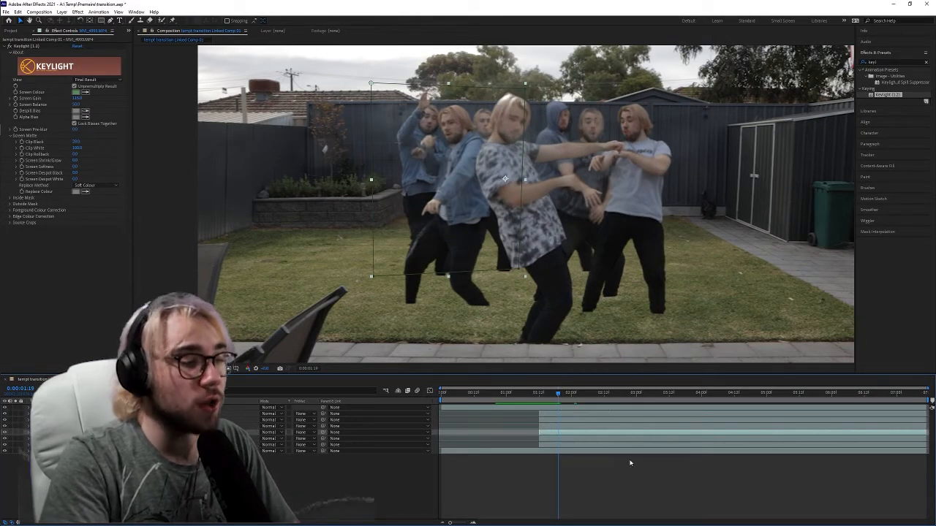
# Pre-compose the background dancer layers MVI_4990 to MVI_4995 into a composition named Background
pyautogui.click(565, 418)
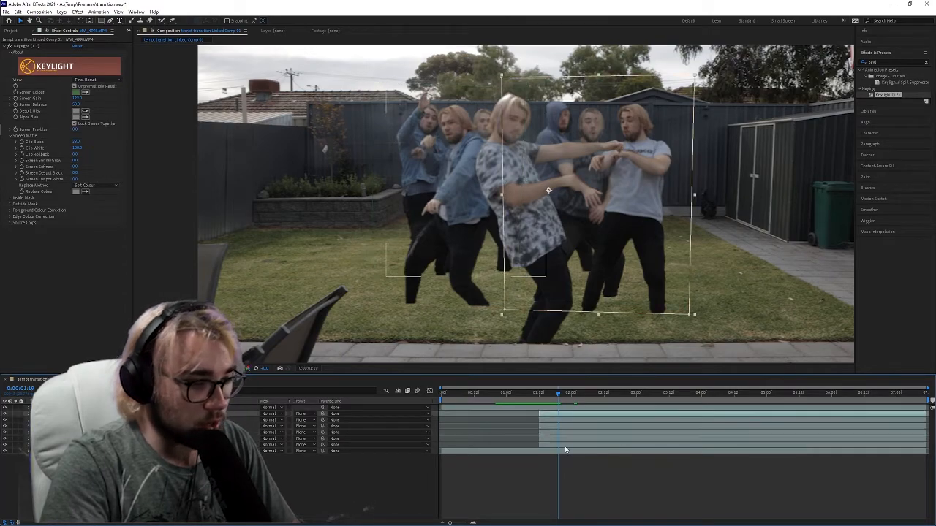
pyautogui.hotkey('ctrl', 'a')
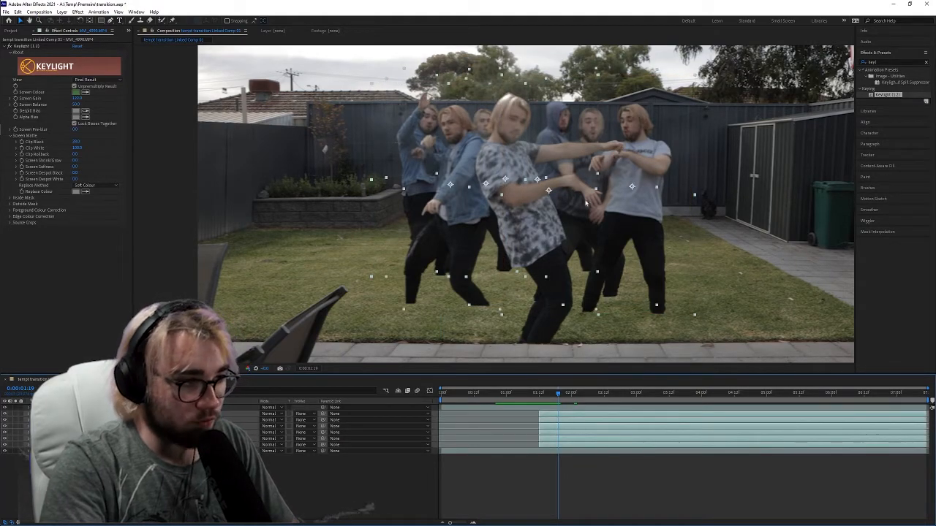
pyautogui.rightClick(616, 431)
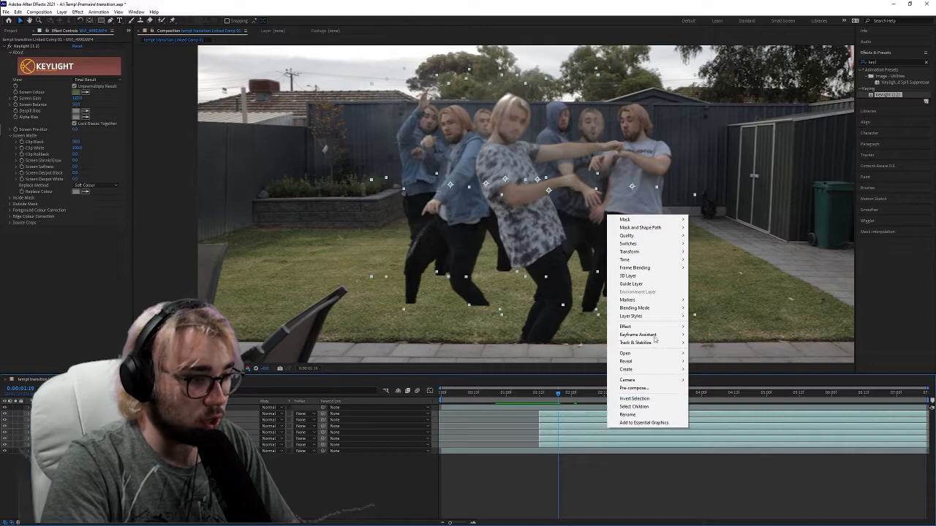
pyautogui.click(635, 388)
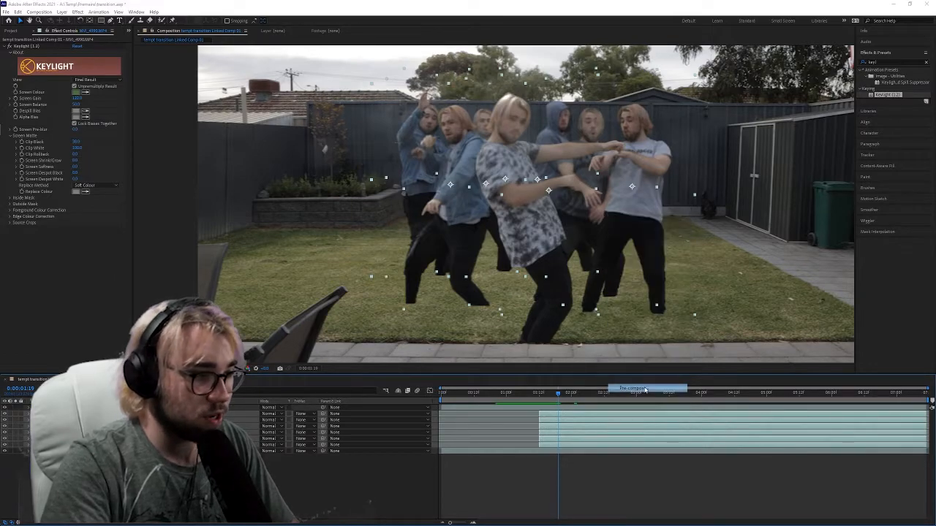
pyautogui.press('Return')
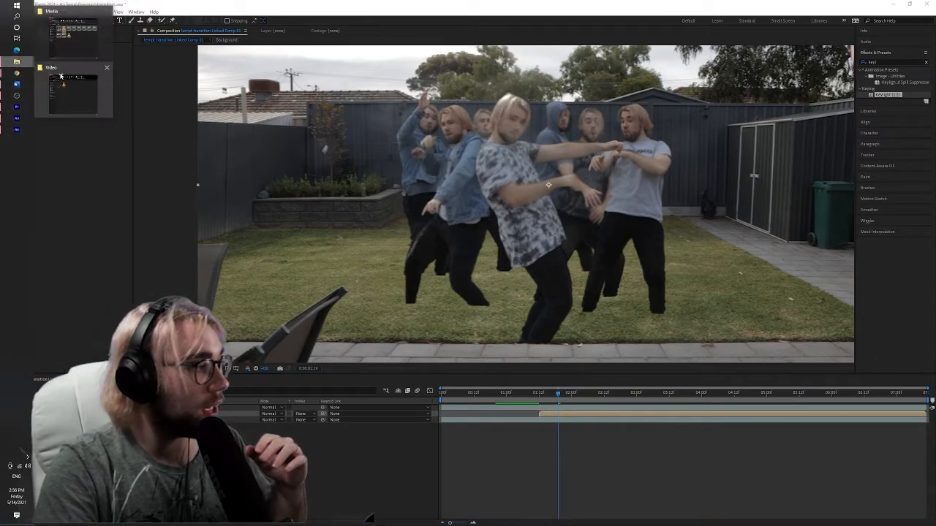
# Add the Rampant distortion transition video from the Media folder to the linked composition
pyautogui.click(16, 62)
pyautogui.click(442, 196)
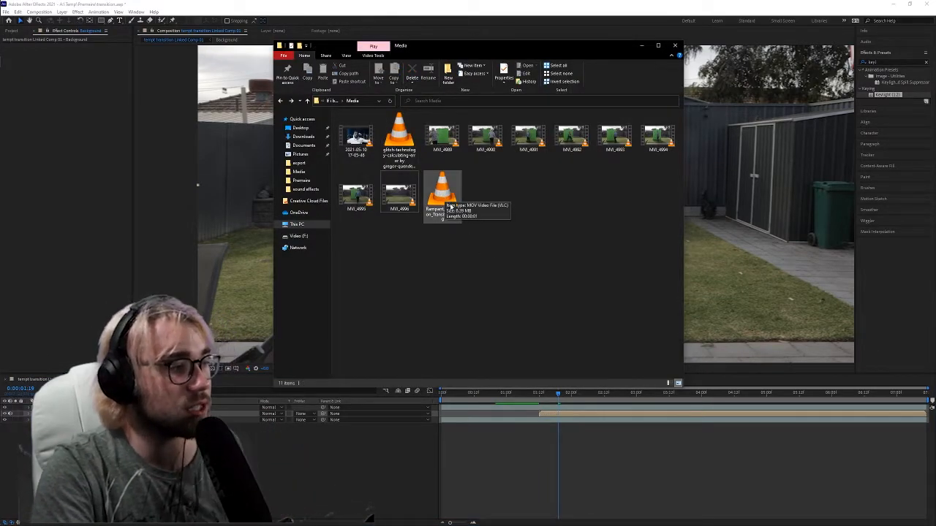
pyautogui.moveTo(451, 207); pyautogui.dragTo(172, 432)
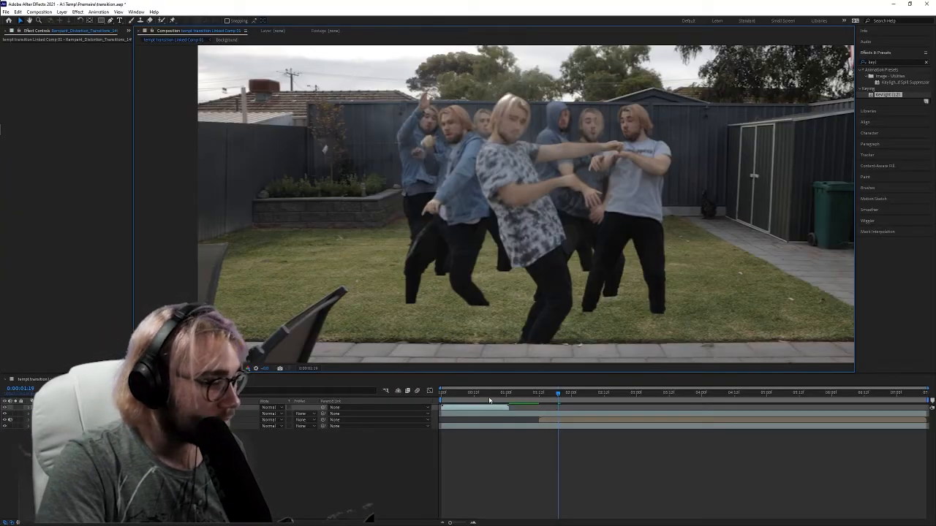
# Place the Rampant_Distortion_Transitions_149.mov layer beneath MVI_4989.MP4 and trim it to a short glitch where the Background layer begins
pyautogui.moveTo(493, 408); pyautogui.dragTo(519, 407)
pyautogui.click(527, 398)
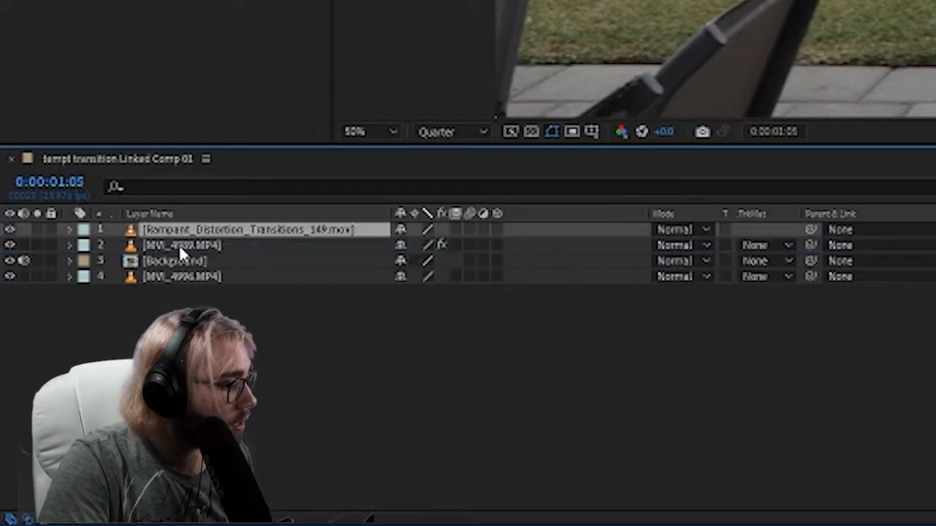
pyautogui.moveTo(180, 246); pyautogui.dragTo(180, 248)
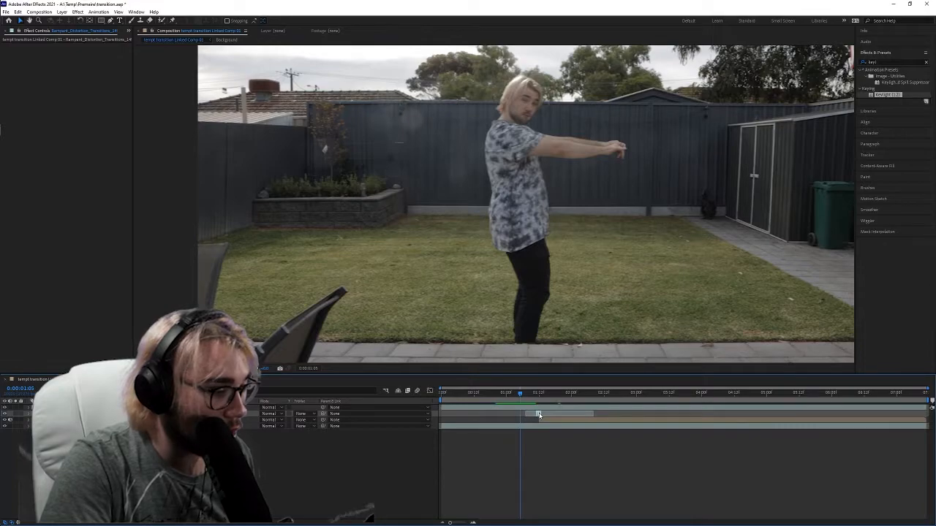
# Set the distortion overlay's blending mode to Screen and scale it narrower and taller to fit around the background dancers
pyautogui.moveTo(528, 396)
pyautogui.mouseDown()
pyautogui.moveTo(548, 397)
pyautogui.moveTo(539, 396)
pyautogui.mouseUp()
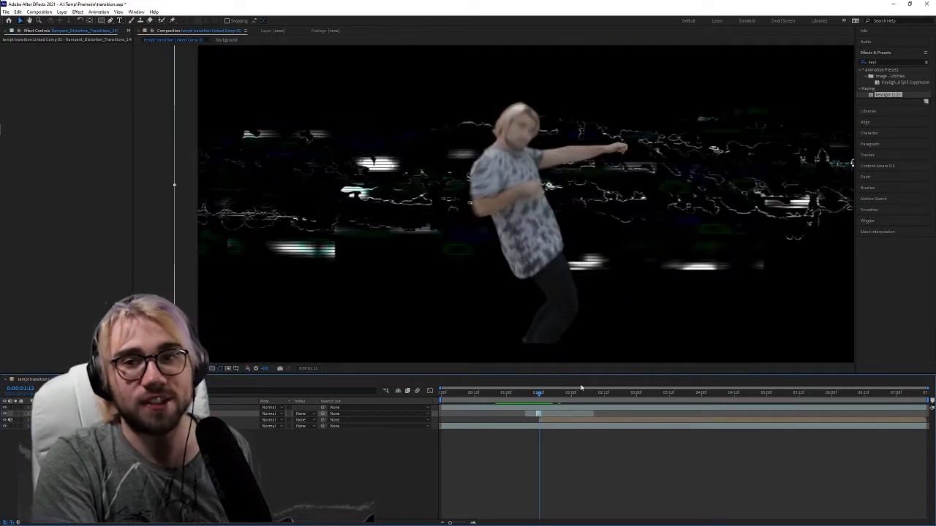
pyautogui.click(804, 314)
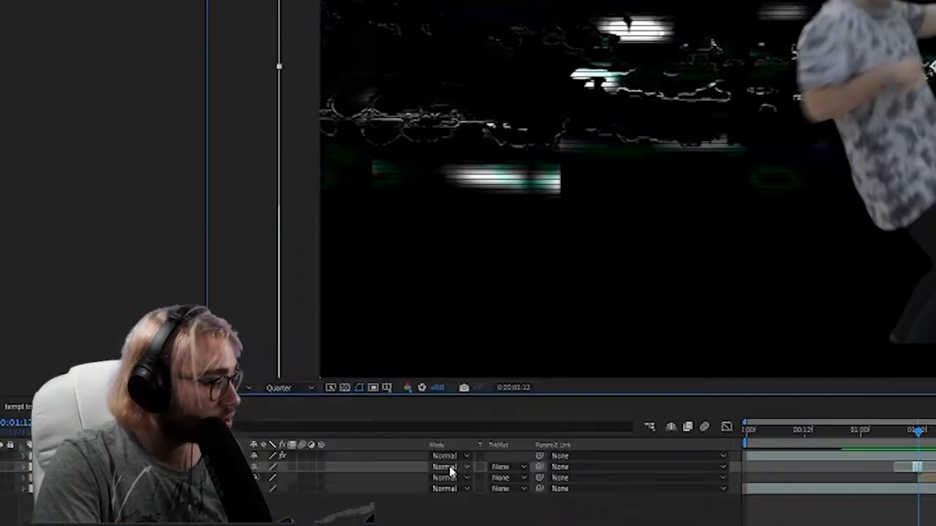
pyautogui.click(269, 415)
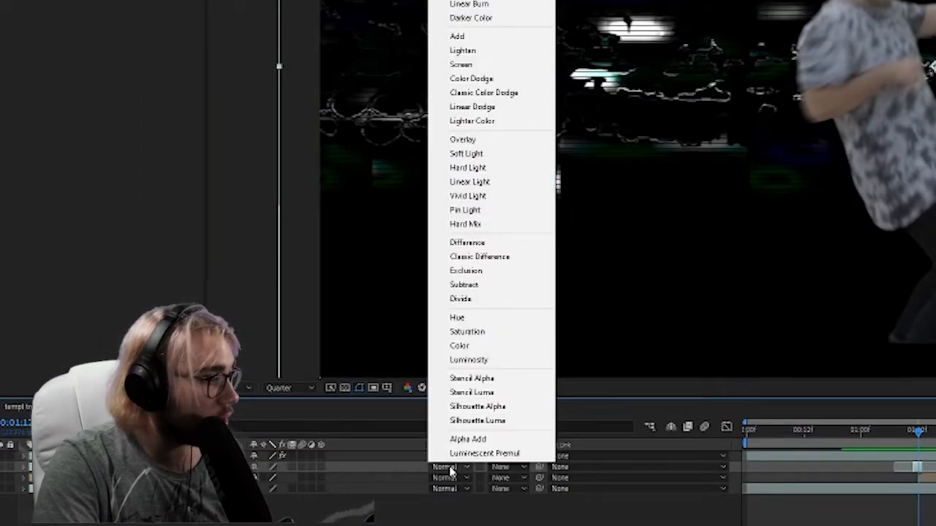
pyautogui.click(477, 65)
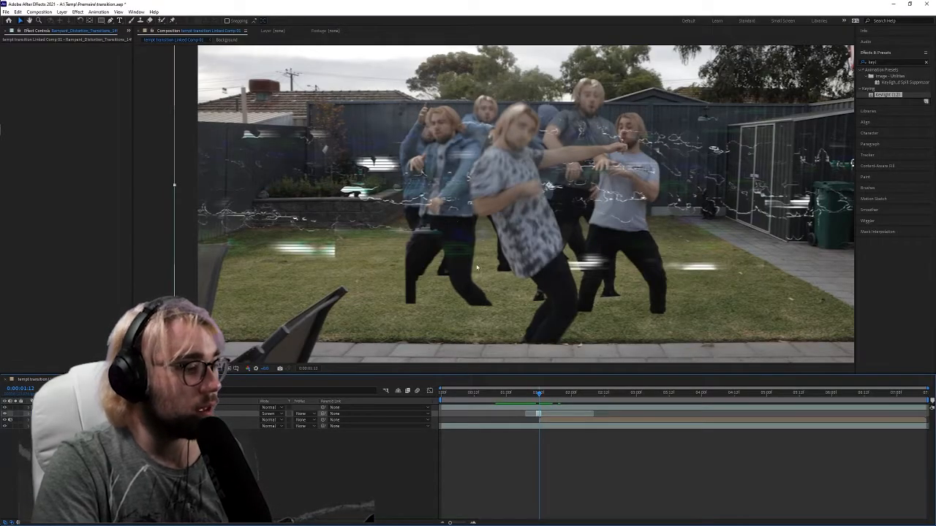
pyautogui.scroll(-2, 454, 244)
pyautogui.moveTo(708, 90)
pyautogui.mouseDown()
pyautogui.moveTo(586, 38)
pyautogui.moveTo(577, 24)
pyautogui.mouseUp()
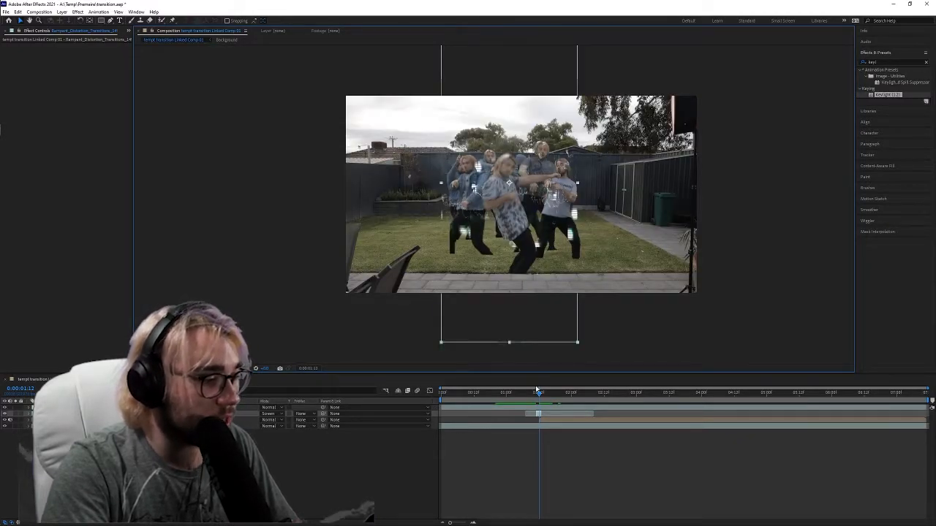
# Play through the dancers' entrance and extend the trimmed distortion overlay so the glitch lasts slightly longer
pyautogui.moveTo(537, 390)
pyautogui.mouseDown()
pyautogui.moveTo(528, 393)
pyautogui.moveTo(543, 396)
pyautogui.moveTo(534, 395)
pyautogui.mouseUp()
pyautogui.scroll(2, 539, 338)
pyautogui.press('space')
pyautogui.press('space')
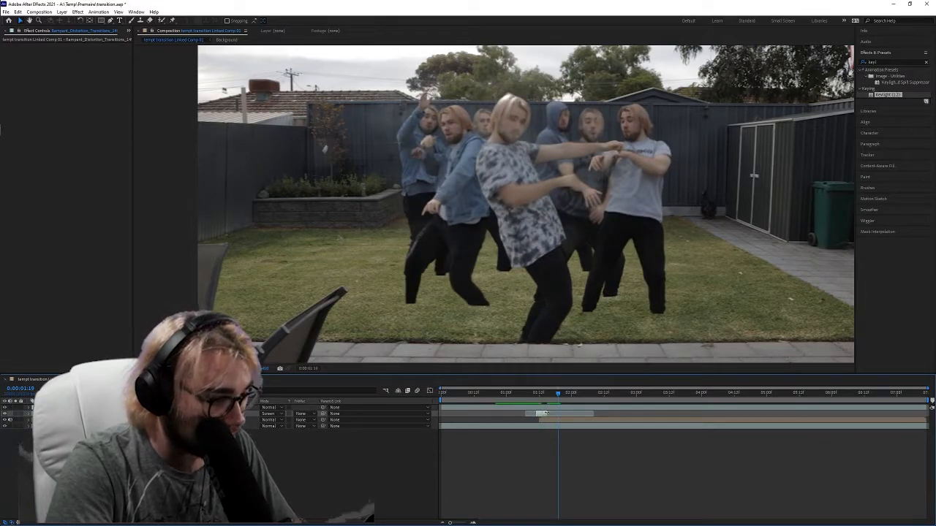
pyautogui.moveTo(531, 394); pyautogui.dragTo(541, 409)
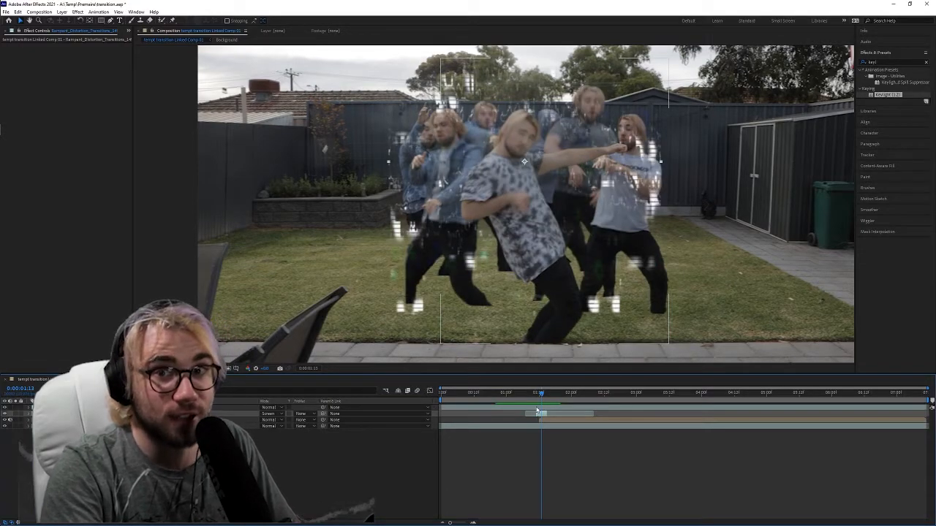
# Create an adjustment layer, trim it to the short glitch duration, and place it beneath the distortion overlay layer
pyautogui.rightClick(272, 365)
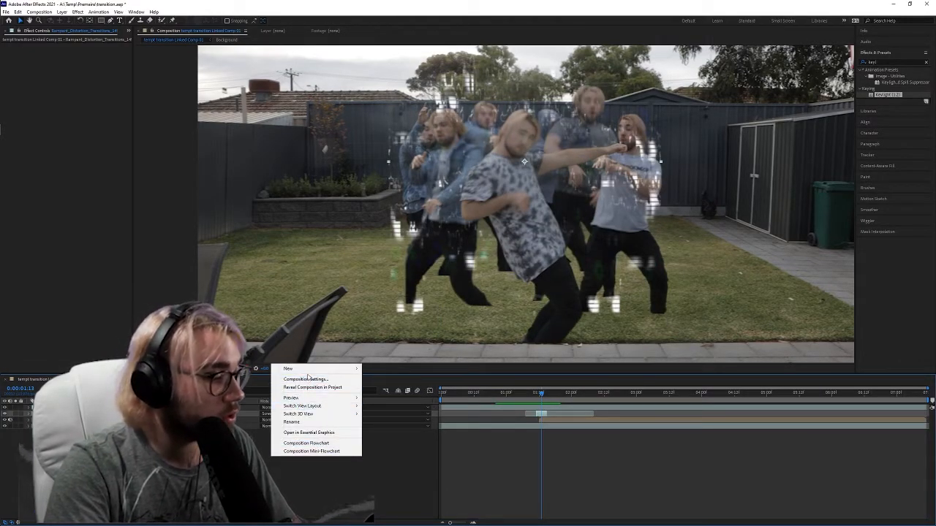
pyautogui.moveTo(309, 373)
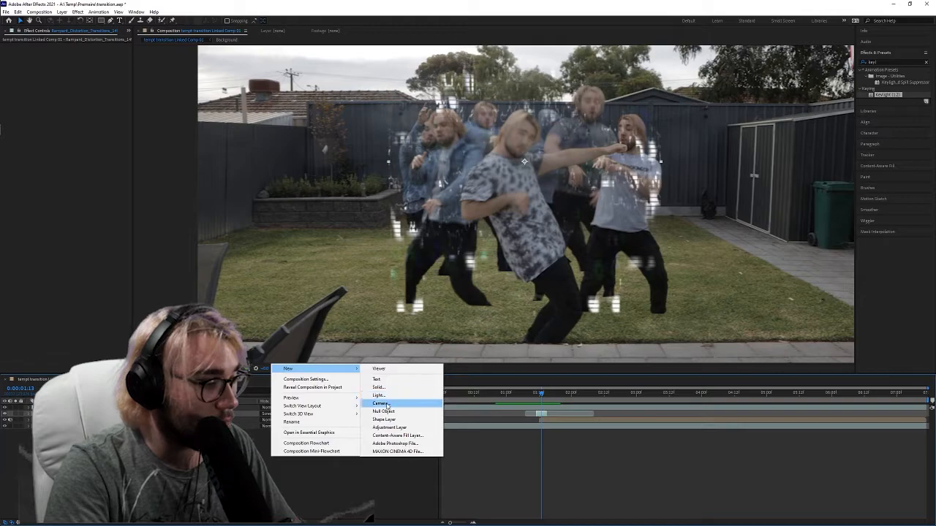
pyautogui.click(389, 427)
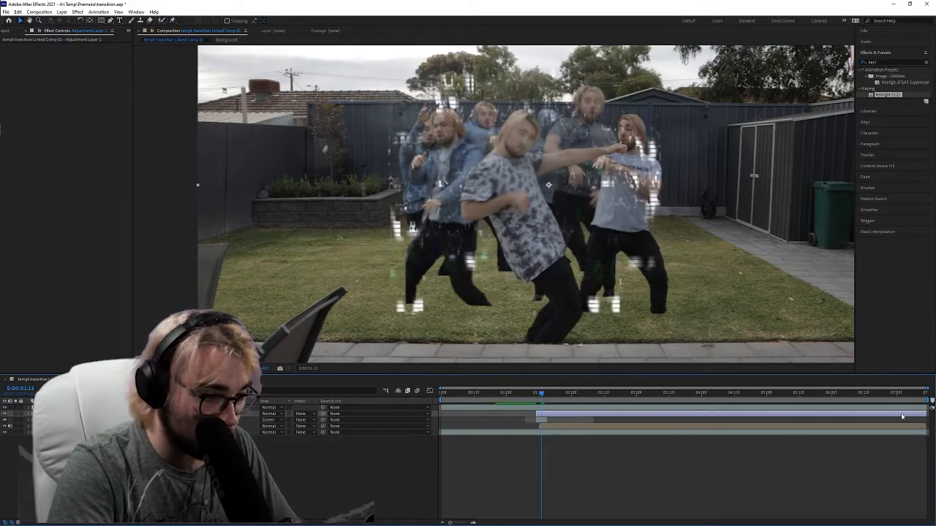
pyautogui.moveTo(924, 414); pyautogui.dragTo(549, 408)
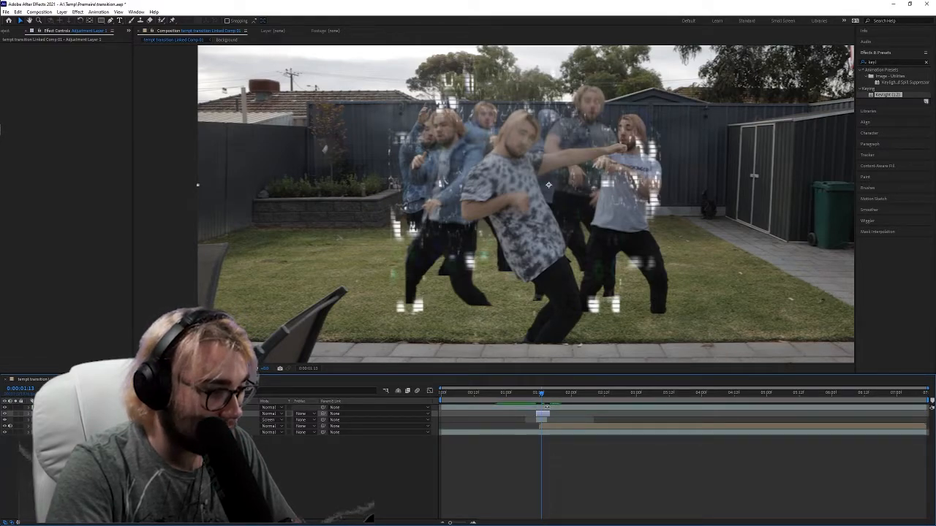
pyautogui.click(347, 423)
pyautogui.moveTo(81, 414); pyautogui.dragTo(80, 423)
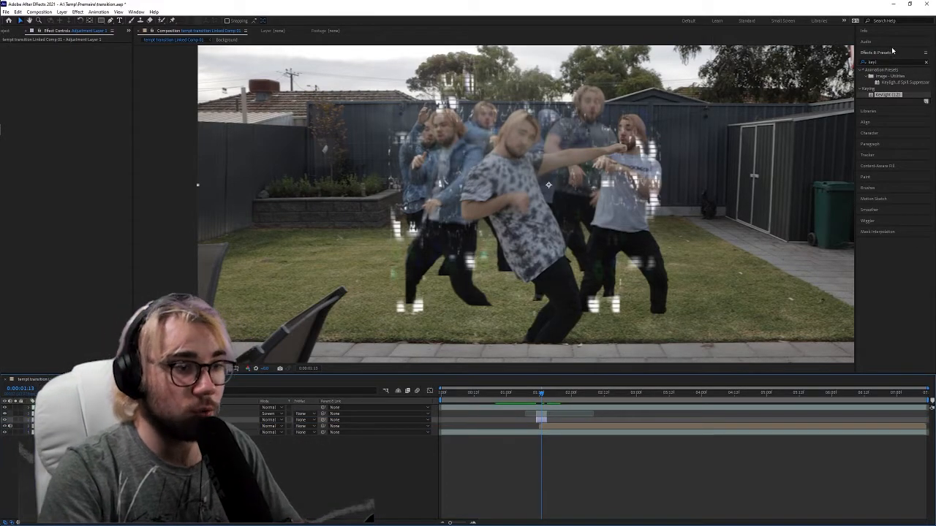
# Find the Displacement Map effect and apply it to the adjustment layer
pyautogui.click(925, 62)
pyautogui.click(906, 63)
pyautogui.write('displ')
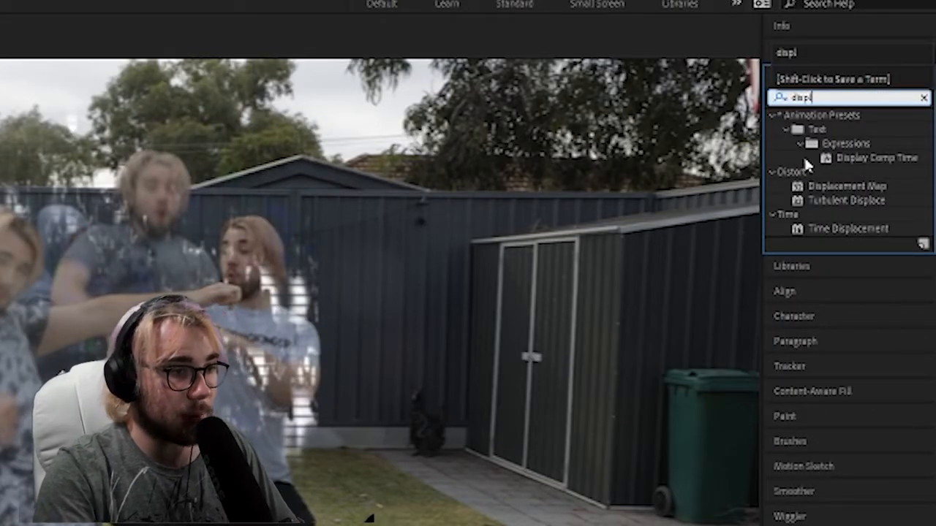
pyautogui.moveTo(862, 185); pyautogui.dragTo(543, 420)
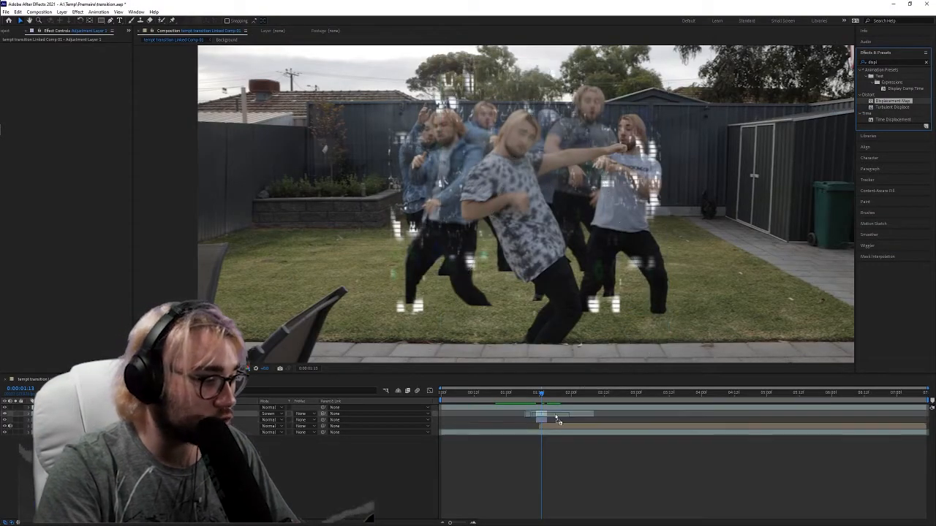
pyautogui.press('pageup')
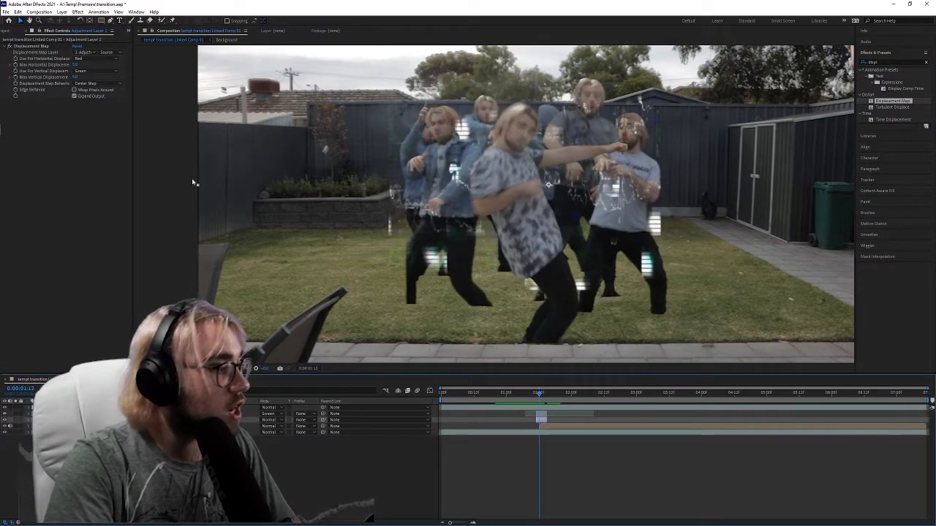
# Scale the adjustment layer down and position it so it covers only the background dancers
pyautogui.click(218, 187)
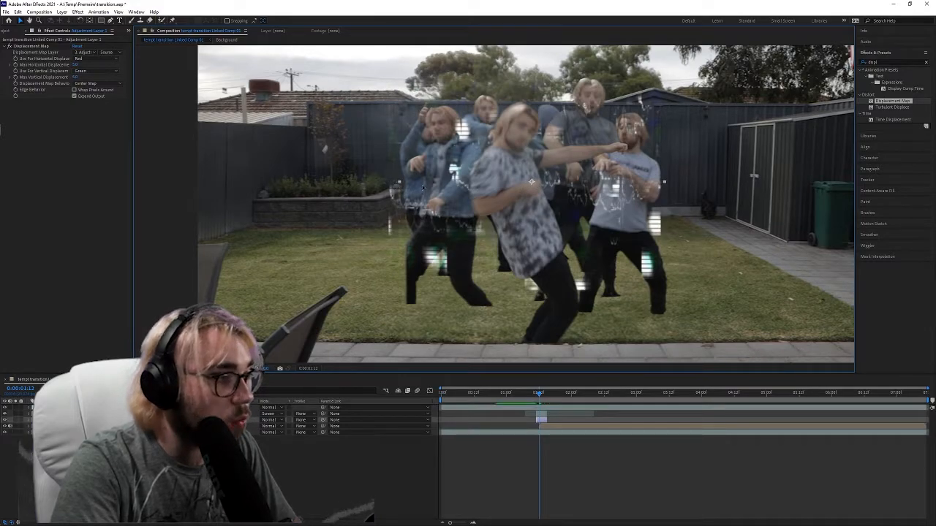
pyautogui.press(',')
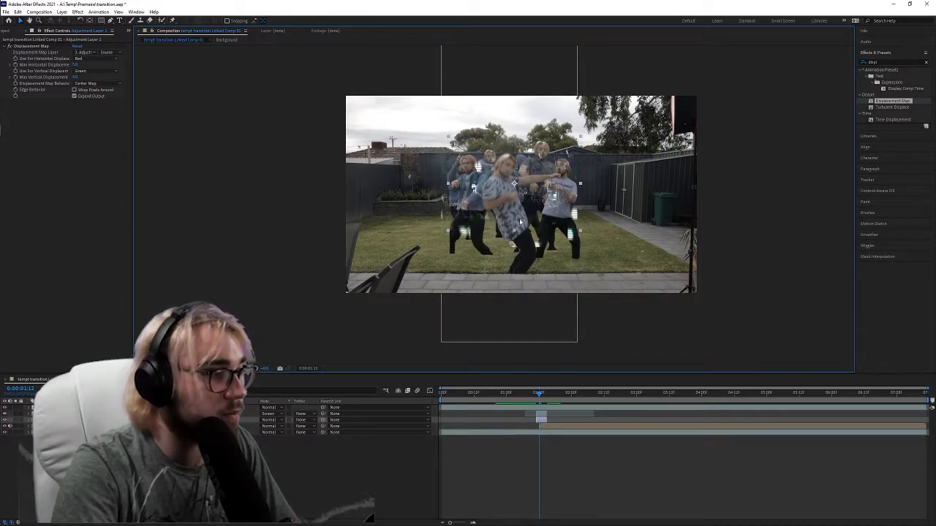
pyautogui.press('.')
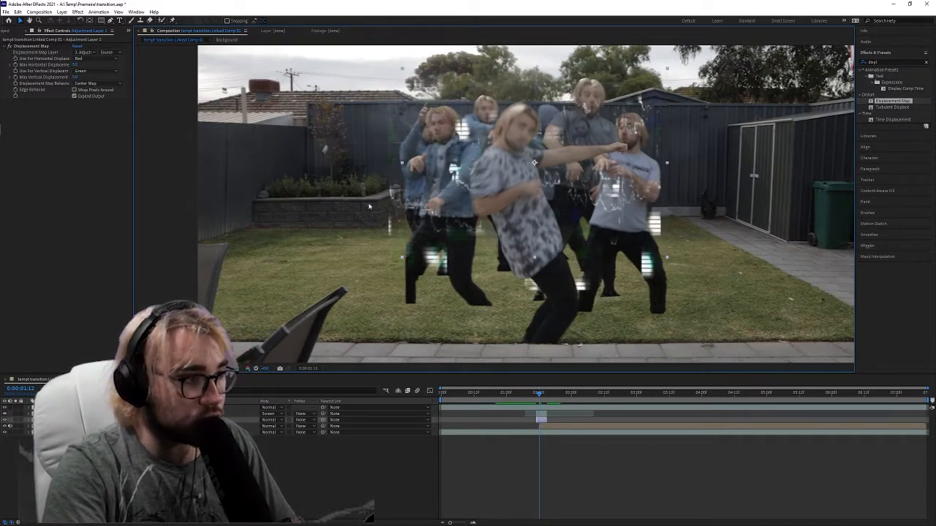
# Keyframe the Displacement Map's Max Horizontal Displacement at the glitch's start and raise it strongly at 0:00:01:13
pyautogui.moveTo(74, 65)
pyautogui.mouseDown()
pyautogui.moveTo(108, 66)
pyautogui.moveTo(78, 70)
pyautogui.mouseUp()
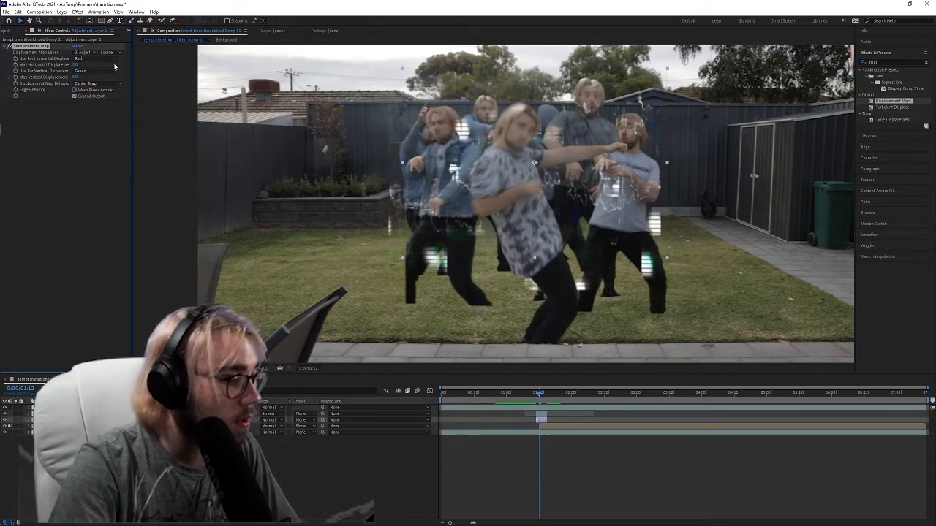
pyautogui.moveTo(541, 398); pyautogui.dragTo(539, 395)
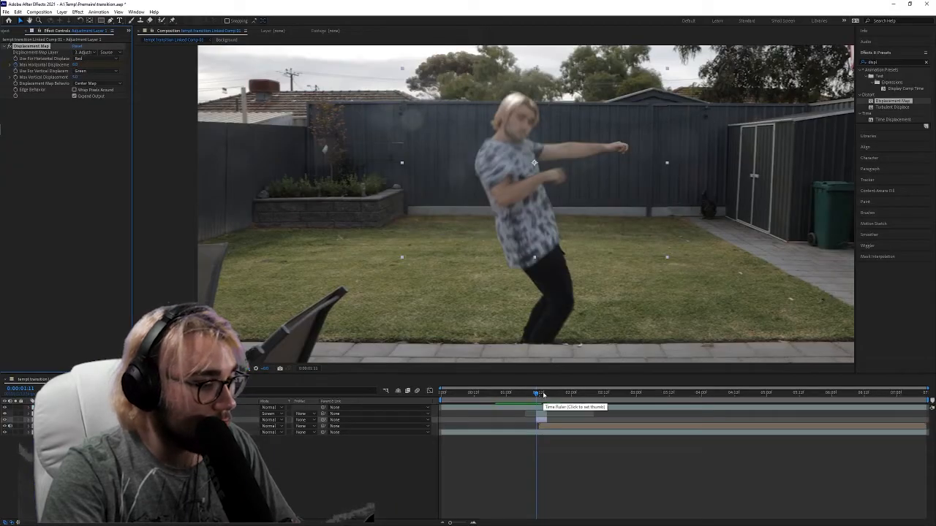
pyautogui.click(542, 393)
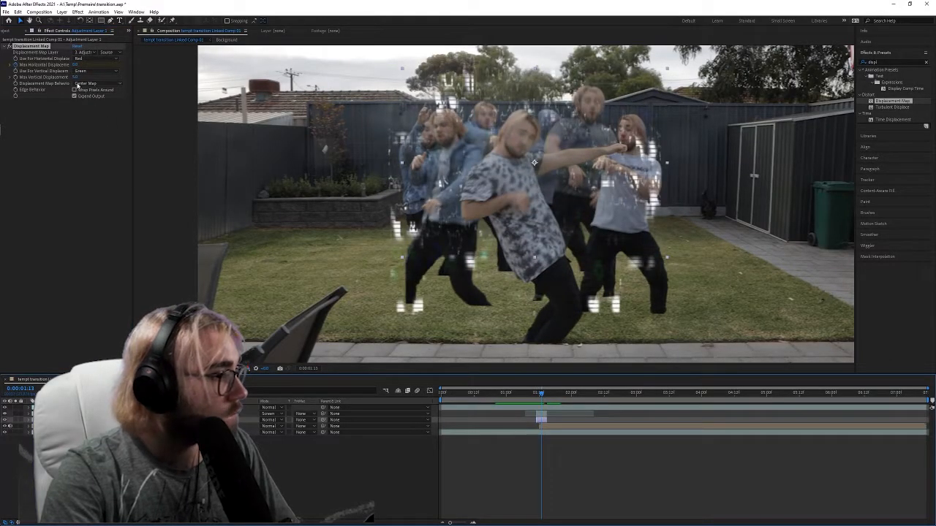
pyautogui.moveTo(75, 64); pyautogui.dragTo(108, 64)
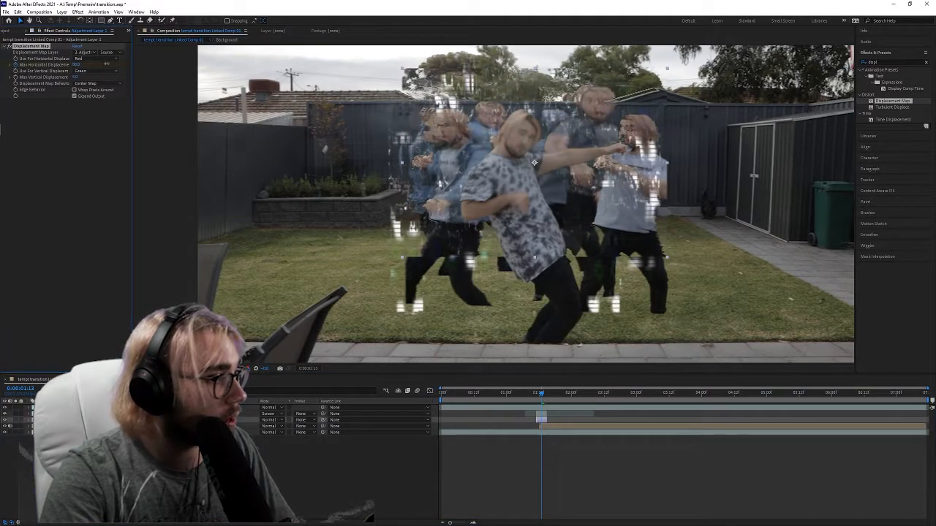
pyautogui.click(79, 65)
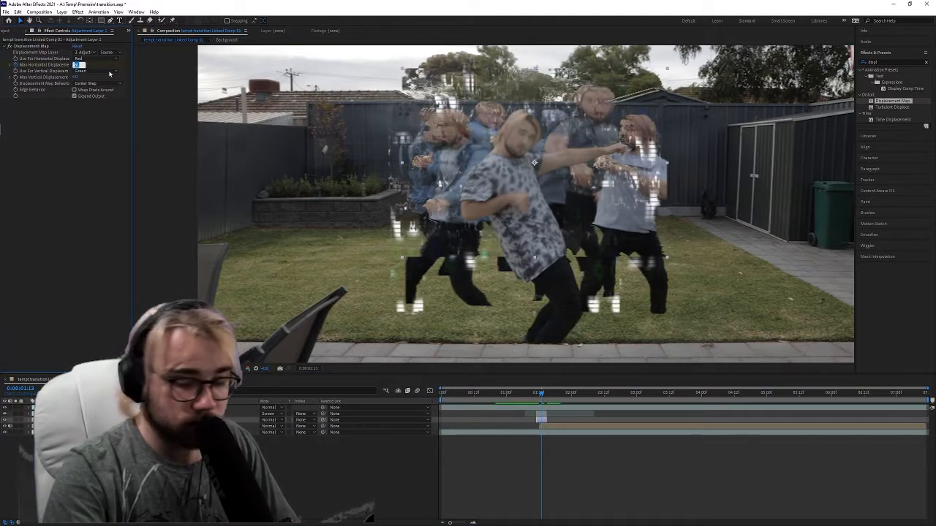
pyautogui.press('Return')
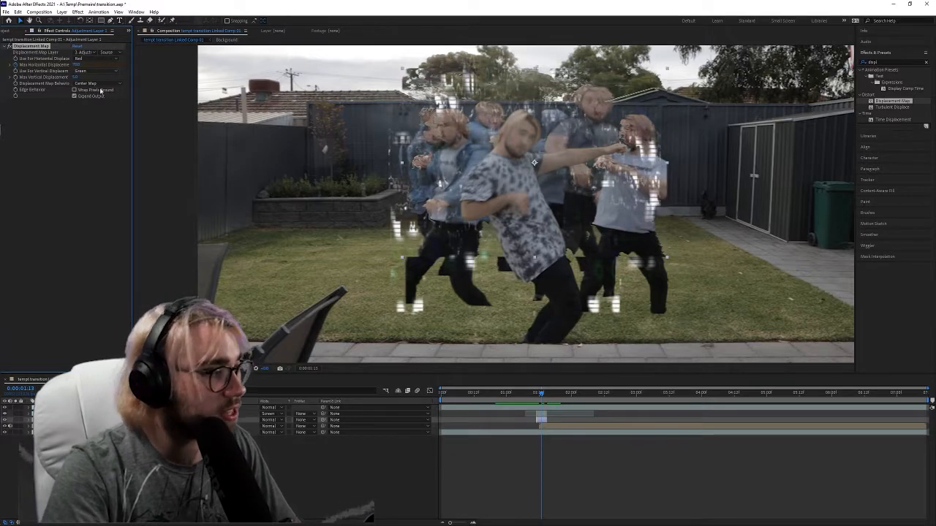
# Set Max Horizontal Displacement to 0 at 0:00:01:15 and play back the finished glitch
pyautogui.moveTo(542, 391); pyautogui.dragTo(547, 393)
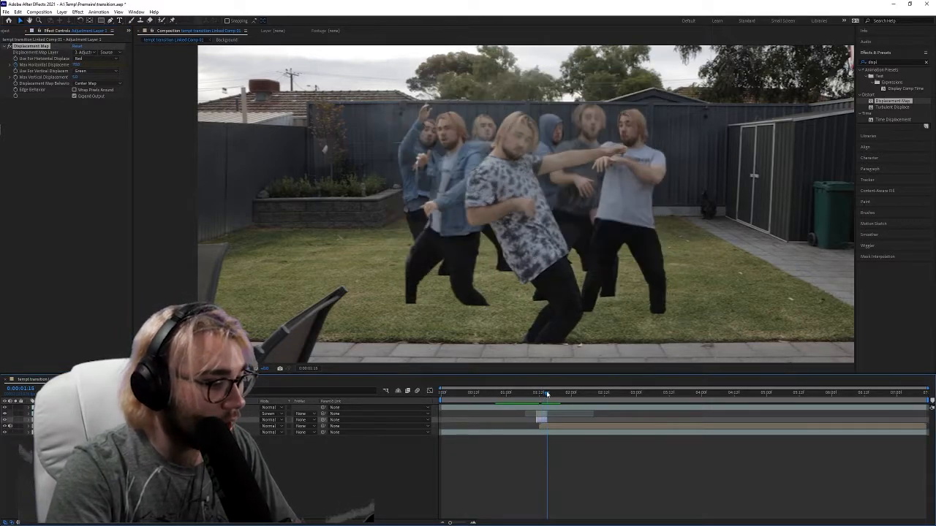
pyautogui.click(77, 65)
pyautogui.write('0')
pyautogui.press('Return')
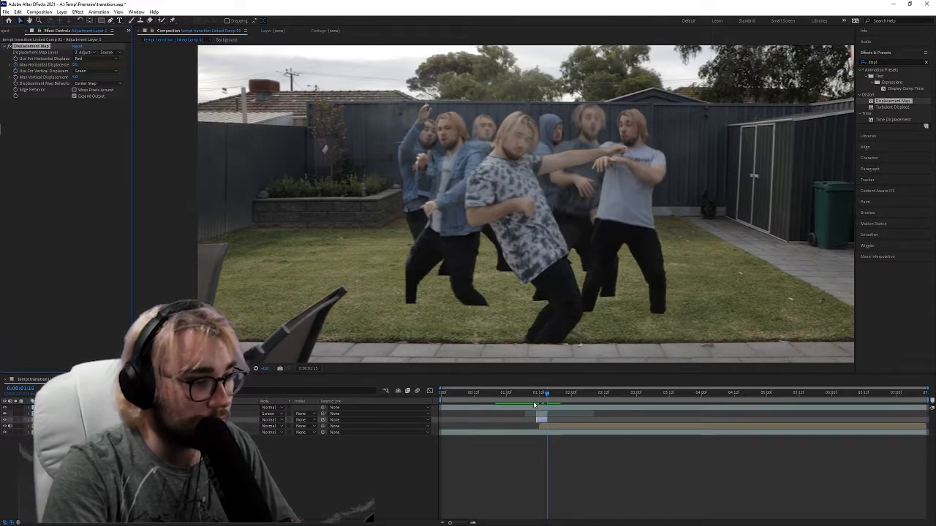
pyautogui.moveTo(540, 395)
pyautogui.mouseDown()
pyautogui.moveTo(532, 395)
pyautogui.moveTo(551, 397)
pyautogui.moveTo(530, 401)
pyautogui.mouseUp()
pyautogui.press('space')
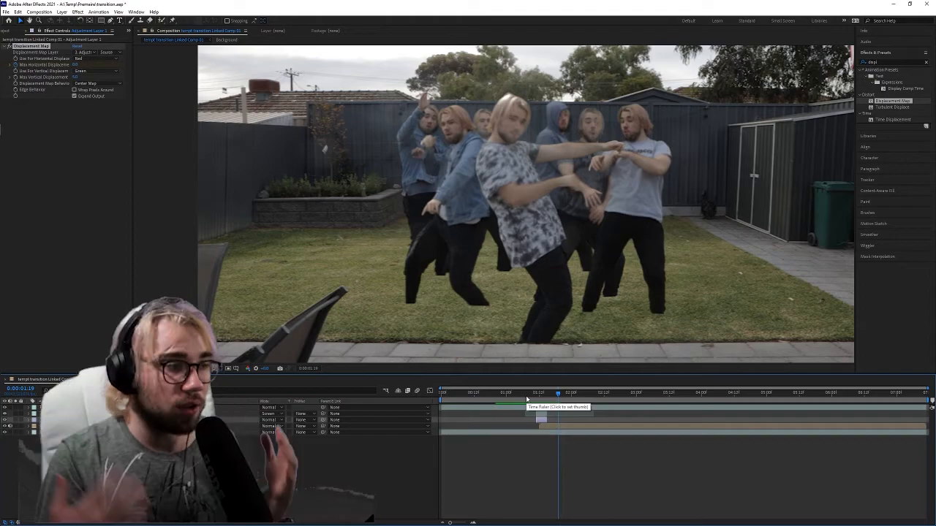
# Pre-compose all layers of the linked composition into a new composition named "whole thing"
pyautogui.click(485, 318)
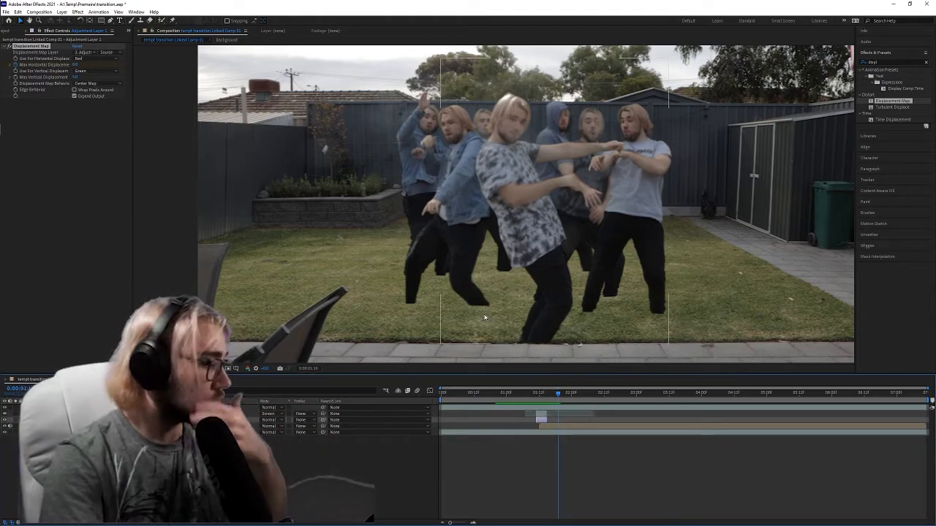
pyautogui.click(515, 407)
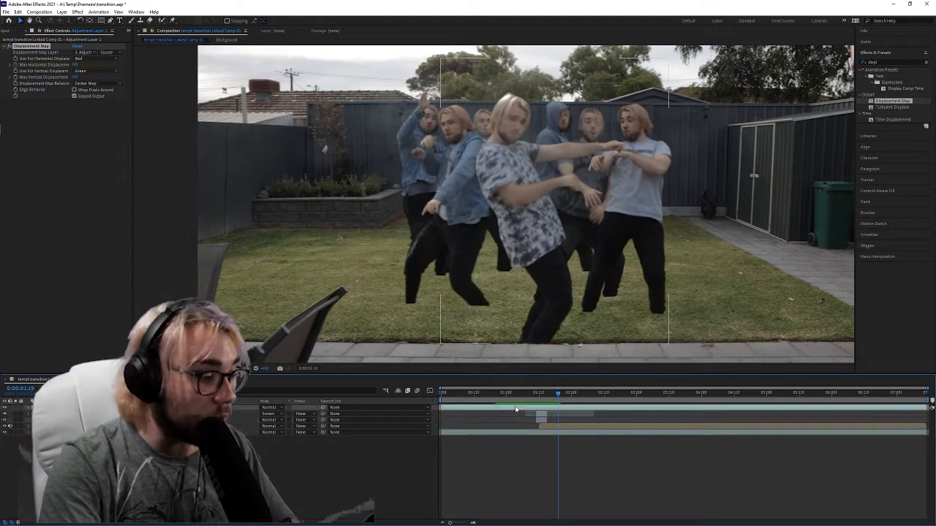
pyautogui.rightClick(547, 440)
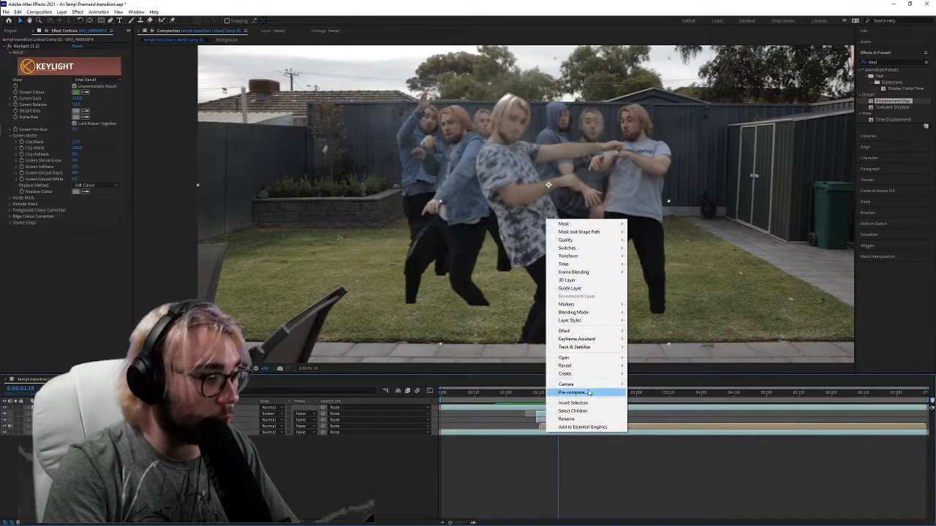
pyautogui.click(589, 393)
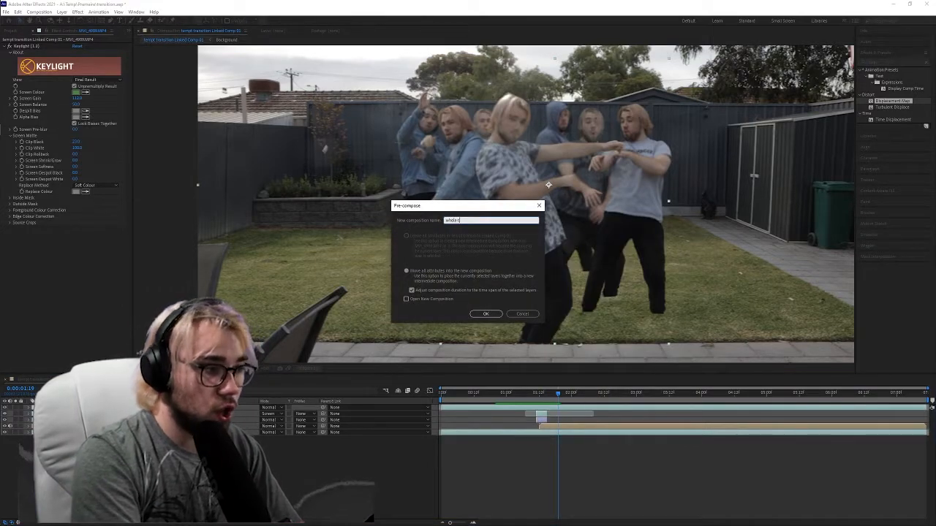
pyautogui.click(486, 313)
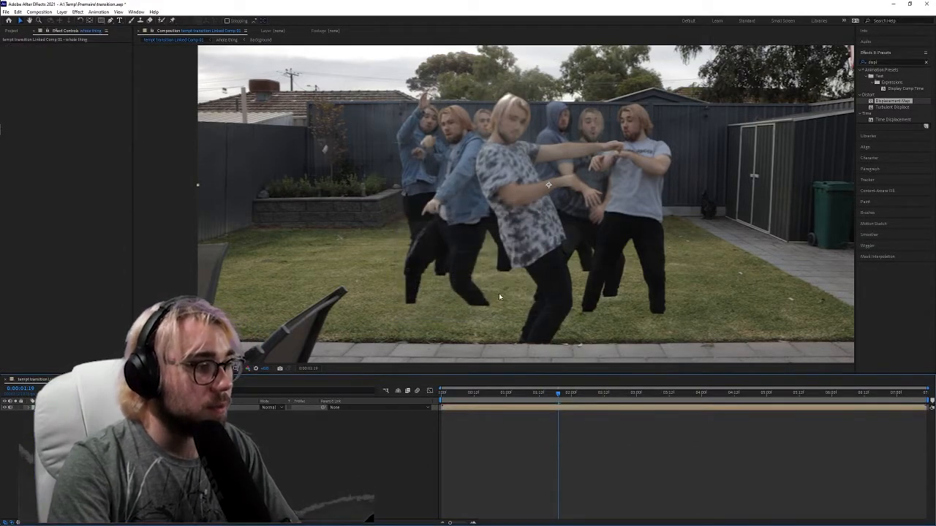
# Scale up the whole thing layer beyond the frame so the dancers fill more of the shot
pyautogui.scroll(-4, 502, 295)
pyautogui.scroll(2, 501, 295)
pyautogui.moveTo(345, 194); pyautogui.dragTo(166, 215)
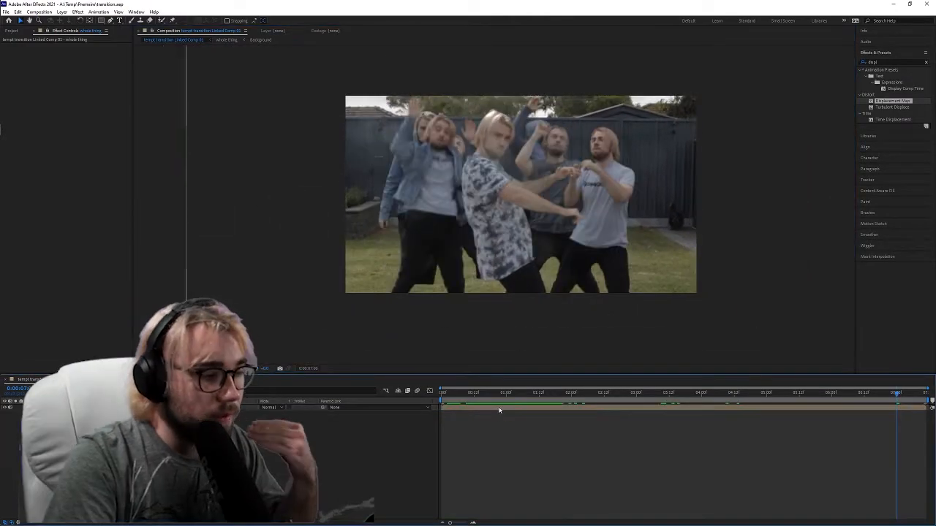
# Add the expression wiggle(2,12) to the whole thing layer's Anchor Point and scrub through the resulting camera movement
pyautogui.click(500, 409)
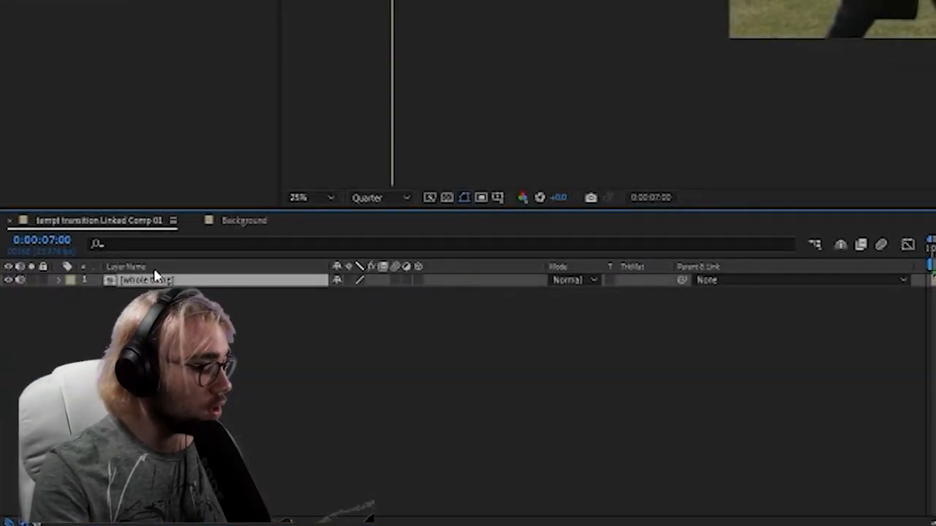
pyautogui.press('a')
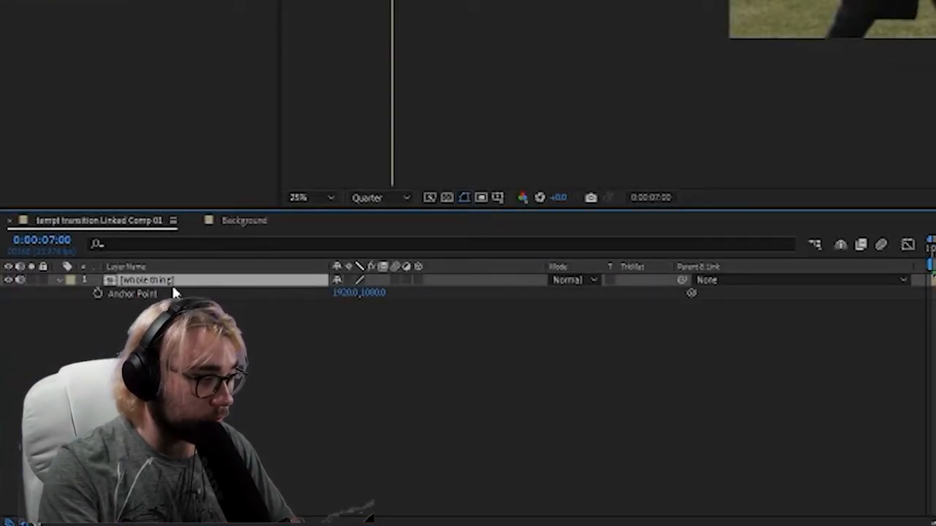
pyautogui.keyDown('alt'); pyautogui.click(96, 293); pyautogui.keyUp('alt')
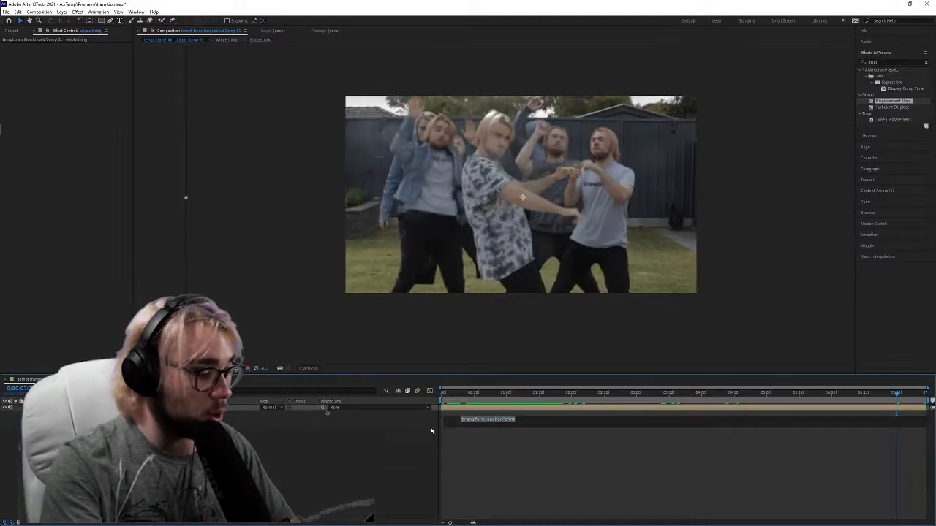
pyautogui.write('wiggle')
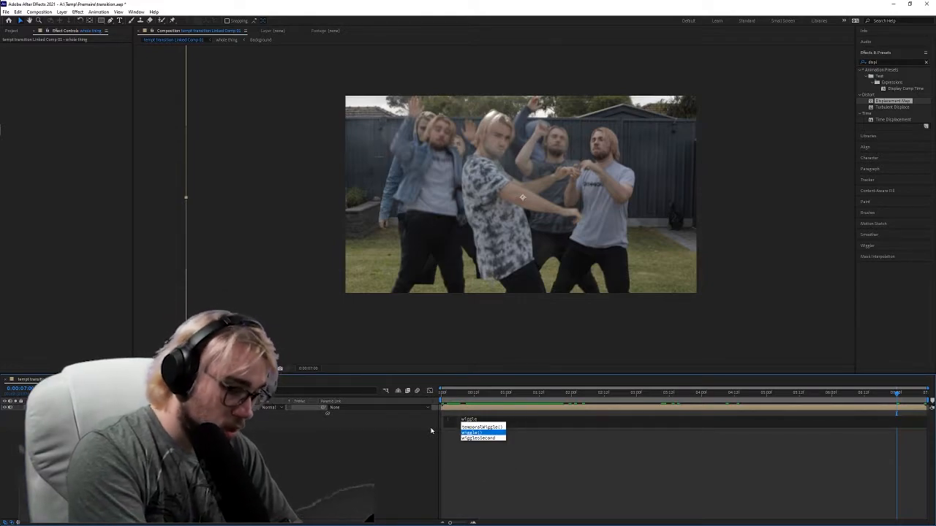
pyautogui.press('Return')
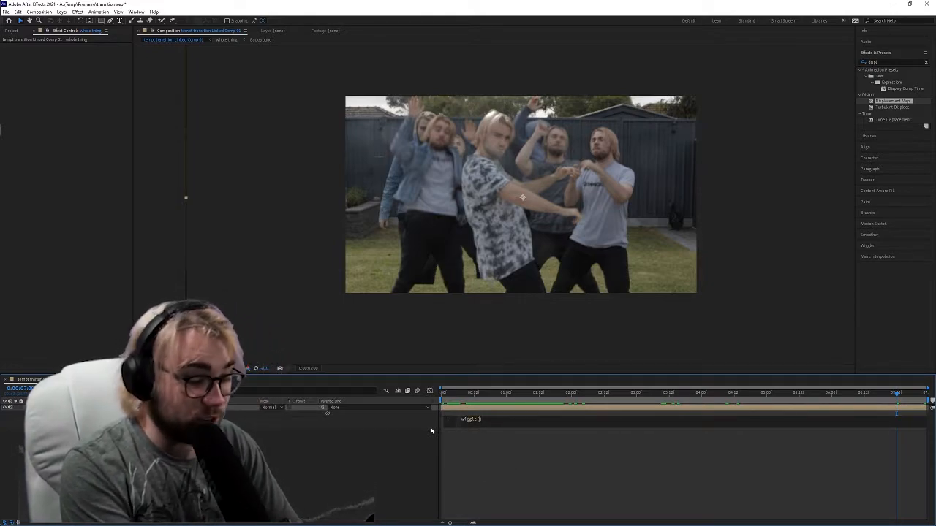
pyautogui.write('1')
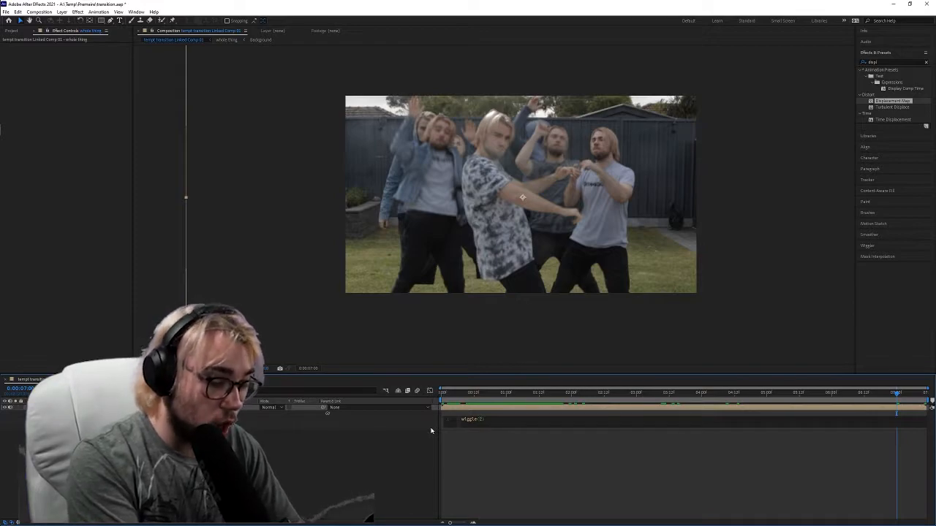
pyautogui.write(',12')
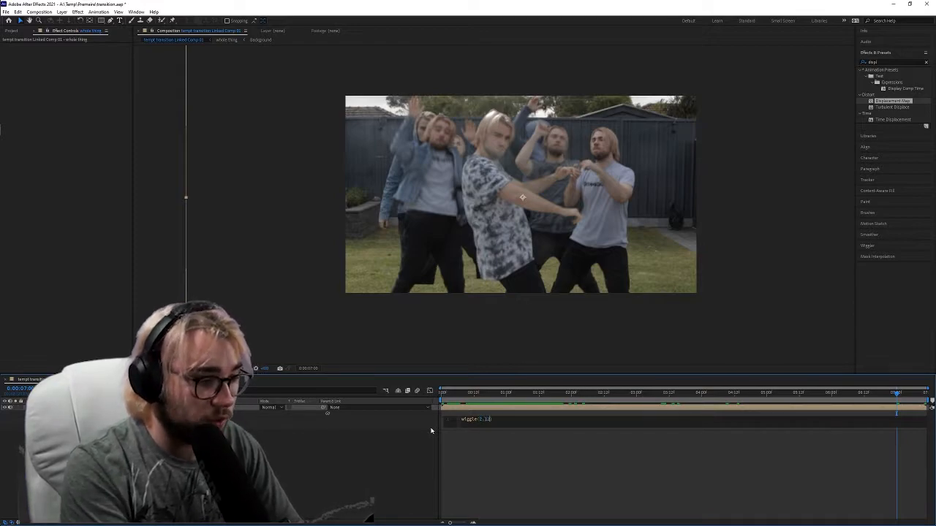
pyautogui.click(486, 442)
pyautogui.moveTo(477, 395); pyautogui.dragTo(593, 397)
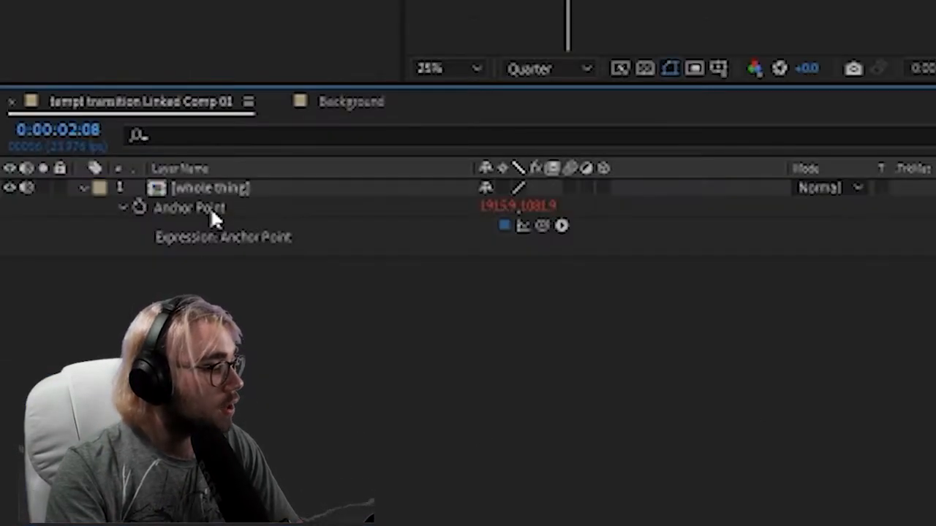
pyautogui.click(60, 408)
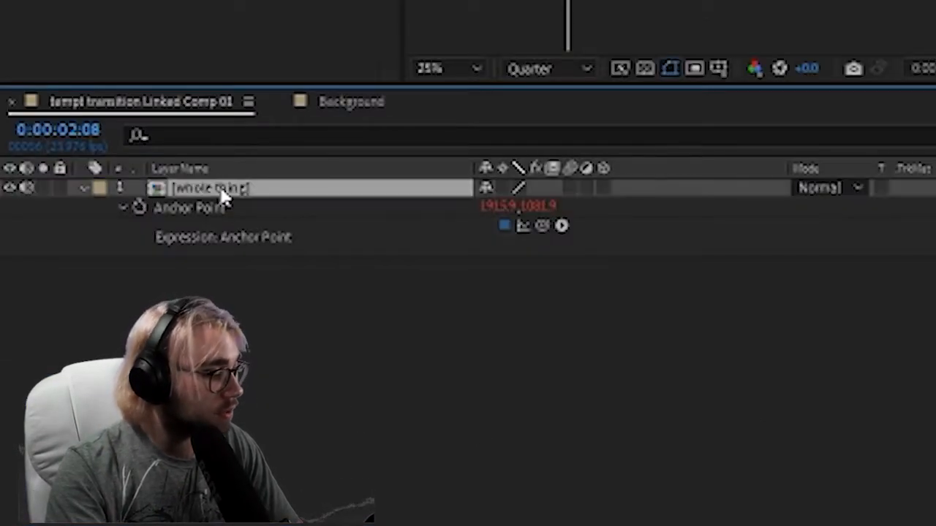
# Add the expression wiggle(2,.5) to the whole thing layer's Rotation and scrub through the resulting movement
pyautogui.press('r')
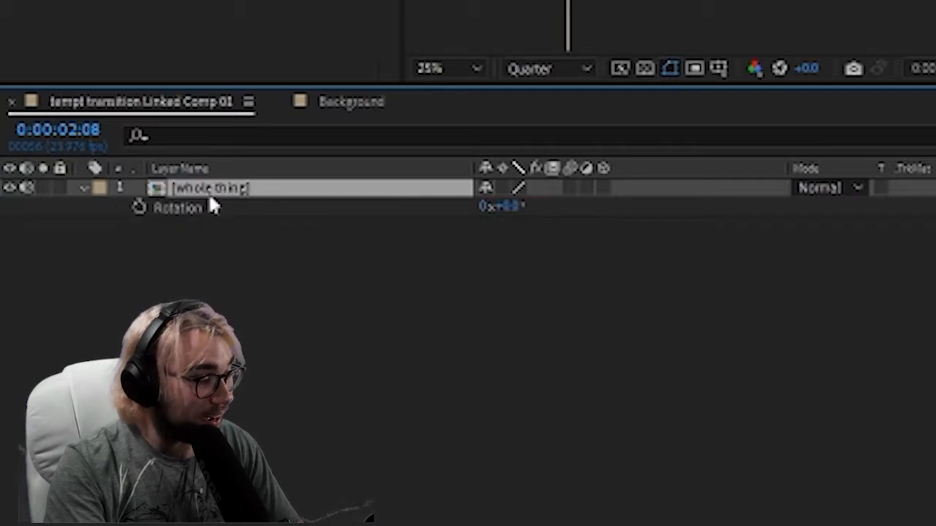
pyautogui.keyDown('alt'); pyautogui.click(138, 207); pyautogui.keyUp('alt')
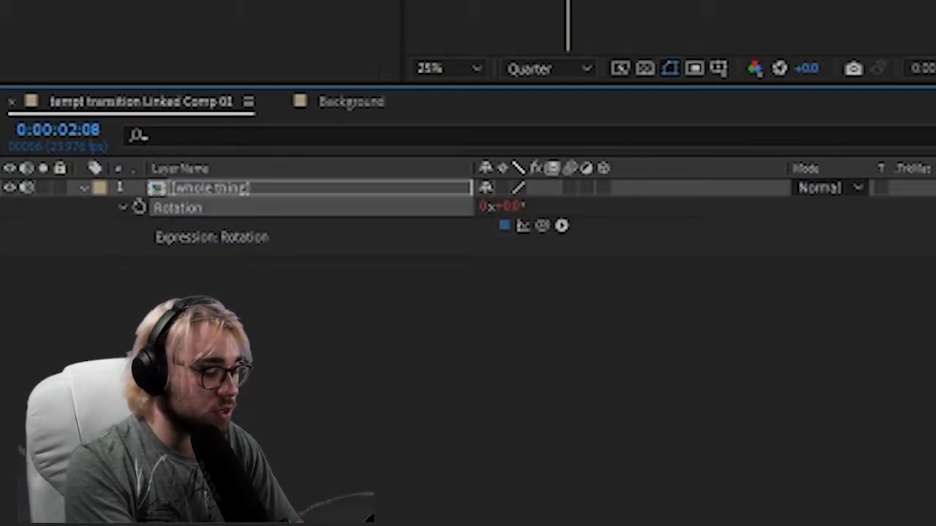
pyautogui.write('wiggle(2,1')
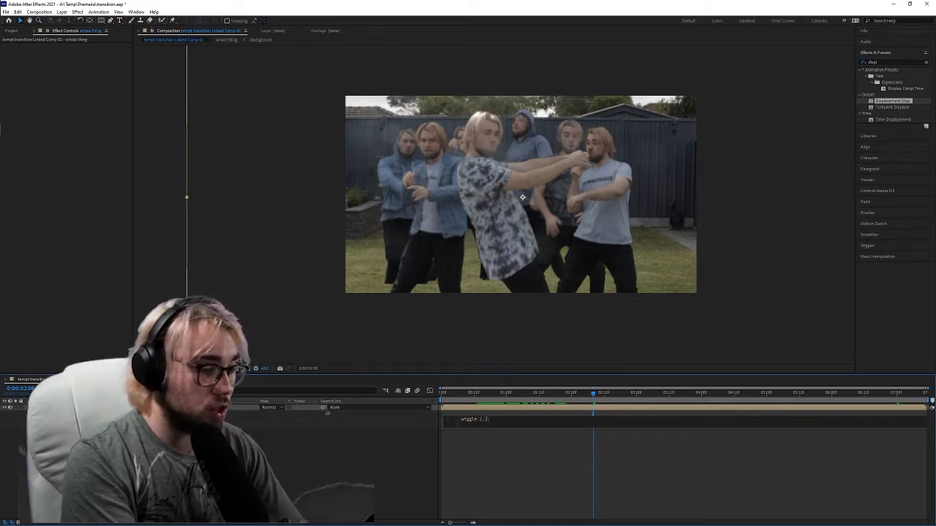
pyautogui.click(533, 454)
pyautogui.moveTo(544, 396); pyautogui.dragTo(683, 393)
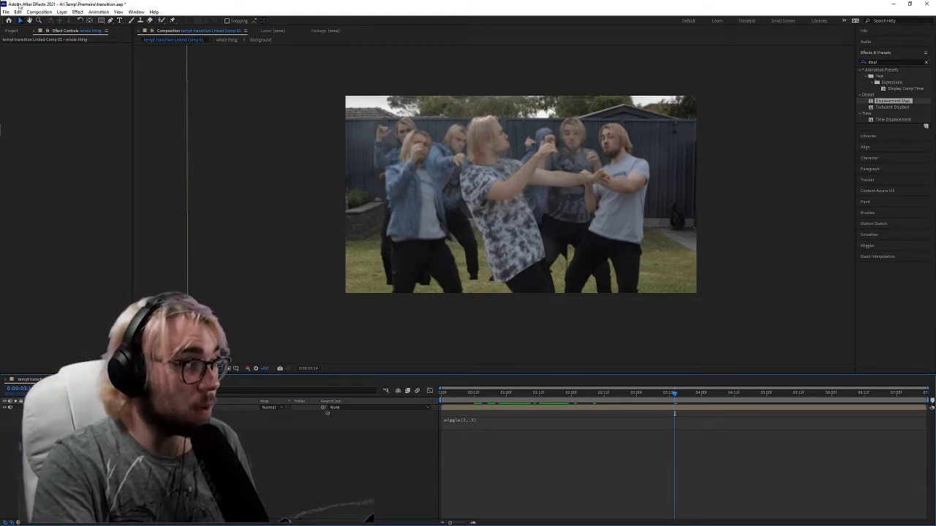
# Save the project and switch to the Transition sequence in Premiere Pro
pyautogui.click(6, 12)
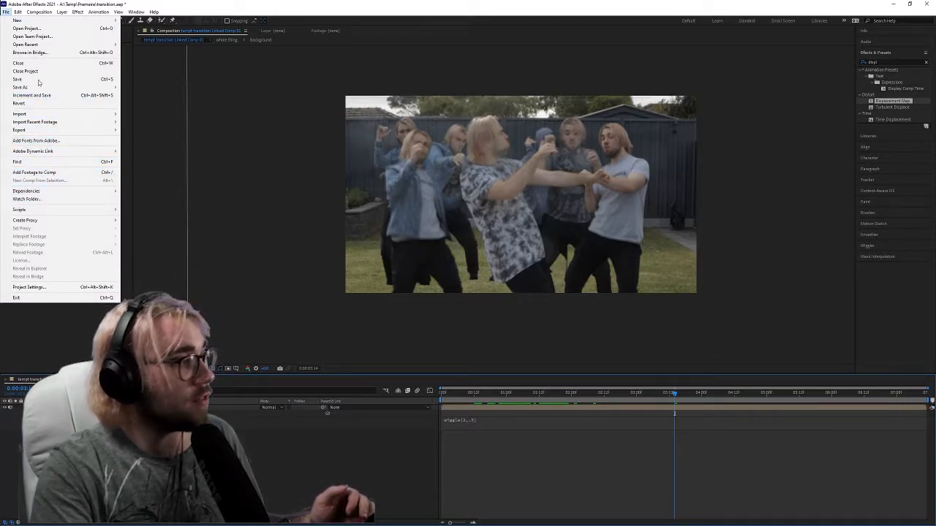
pyautogui.click(34, 79)
pyautogui.click(893, 5)
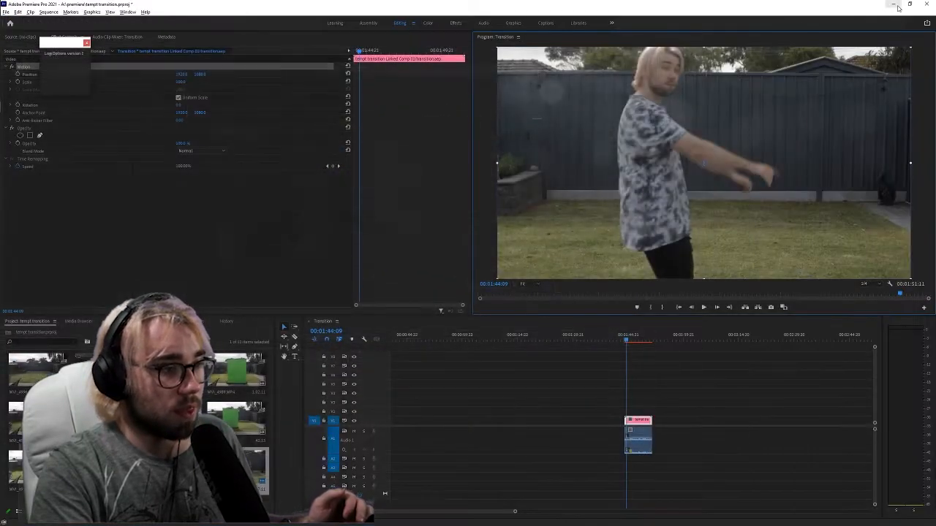
# Start Position and Scale keyframes on the linked composition clip at 00:01:45:06, just before the background dancers appear
pyautogui.moveTo(633, 336); pyautogui.dragTo(630, 340)
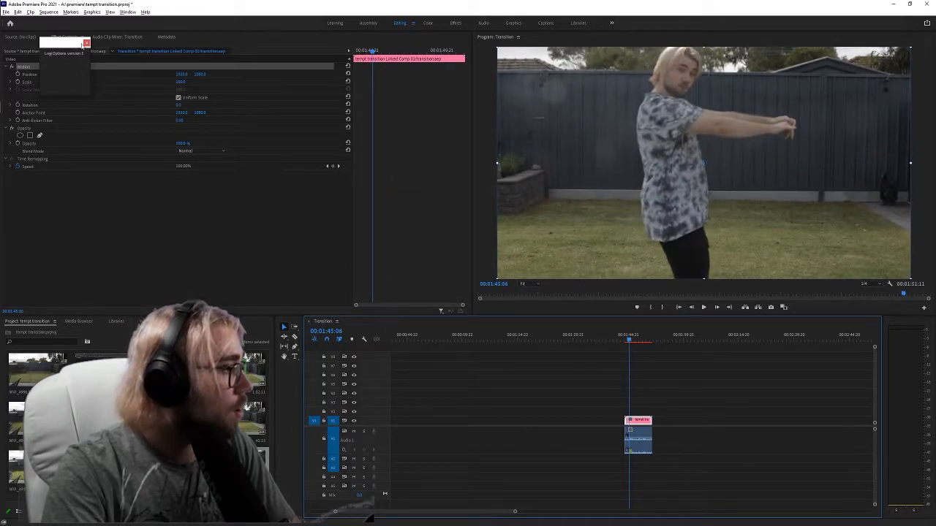
pyautogui.click(80, 67)
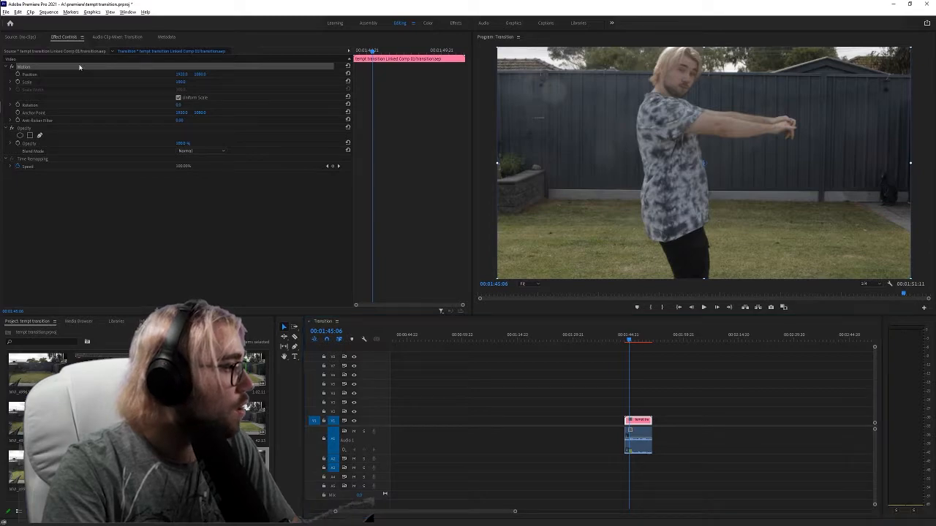
pyautogui.click(16, 75)
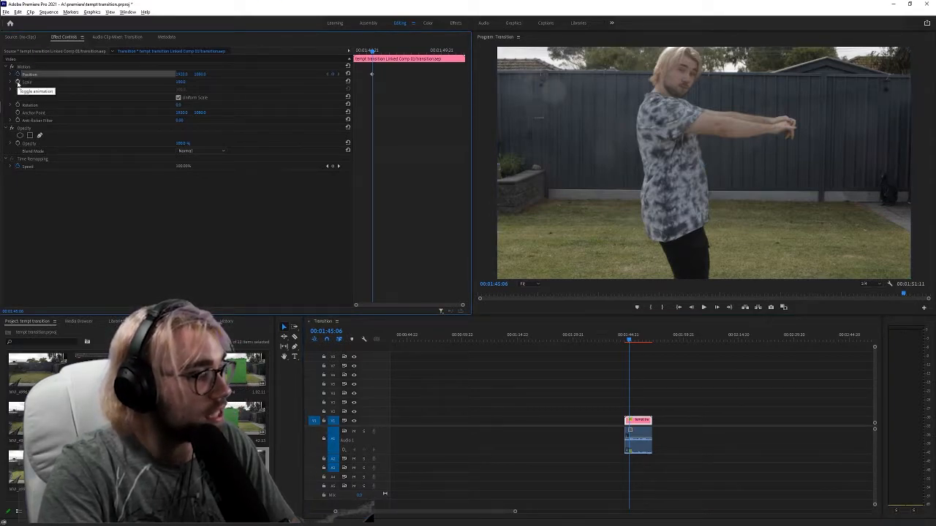
pyautogui.click(18, 82)
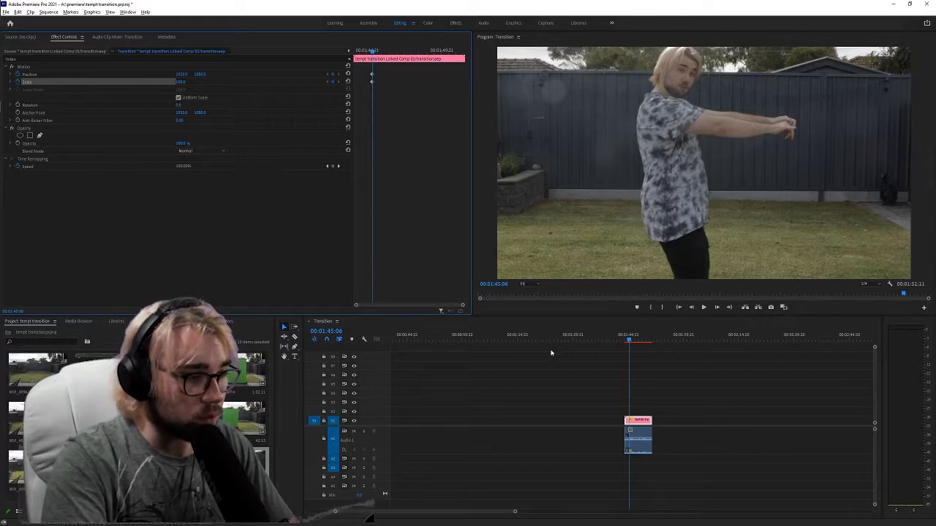
# At 00:01:45:18 keyframe Scale at 124 and Position at 2190, 1080, and ease both keyframes' temporal interpolation
pyautogui.moveTo(628, 340); pyautogui.dragTo(632, 341)
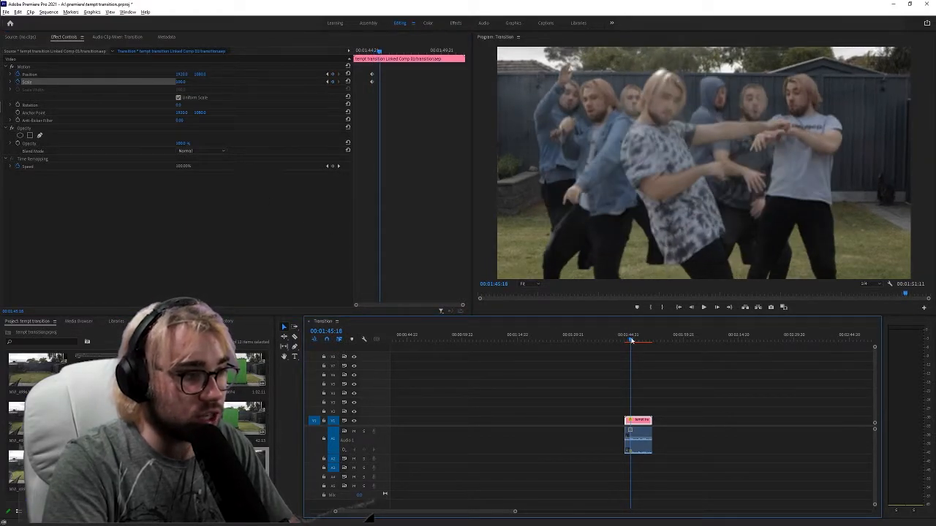
pyautogui.click(180, 82)
pyautogui.moveTo(180, 82); pyautogui.dragTo(280, 73)
pyautogui.moveTo(413, 143); pyautogui.dragTo(381, 83)
pyautogui.rightClick(378, 74)
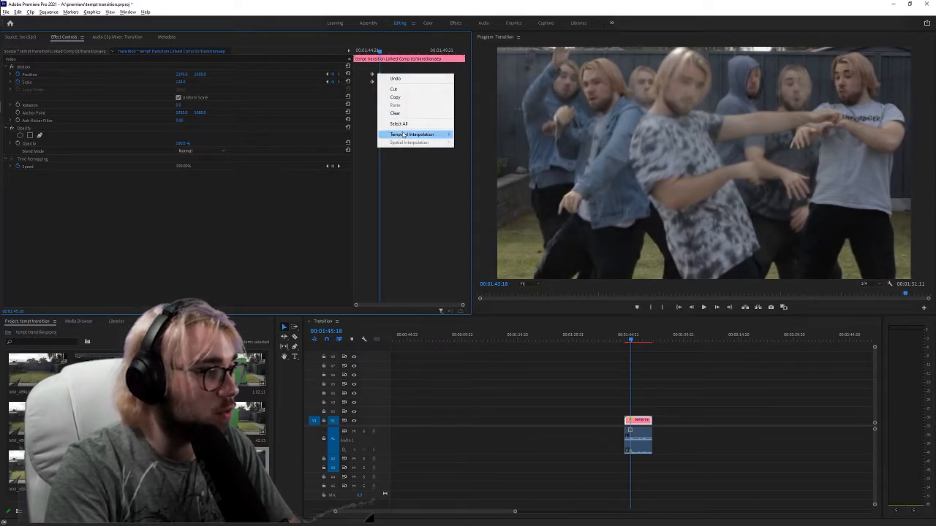
pyautogui.moveTo(426, 134)
pyautogui.click(471, 178)
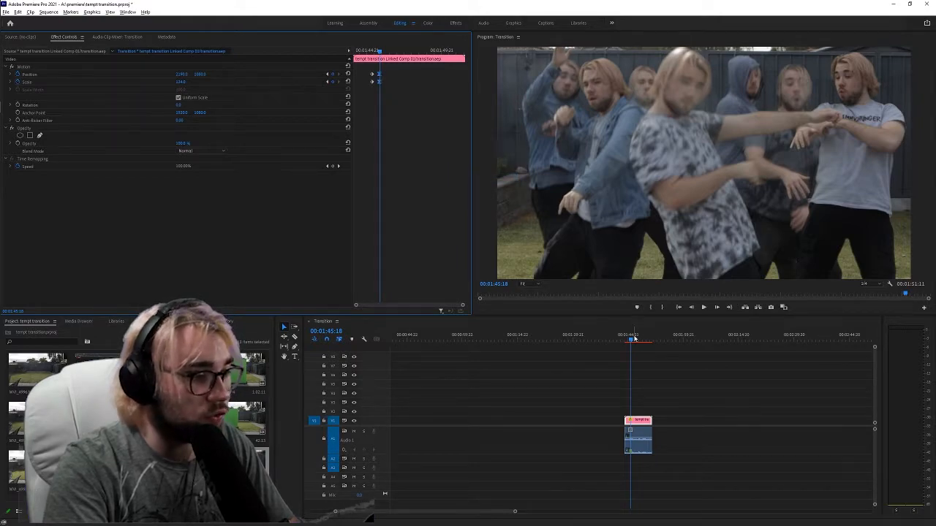
# Move the first Position and Scale keyframes closer to the second pair to quicken the zoom, checking by playback
pyautogui.click(627, 338)
pyautogui.press('space')
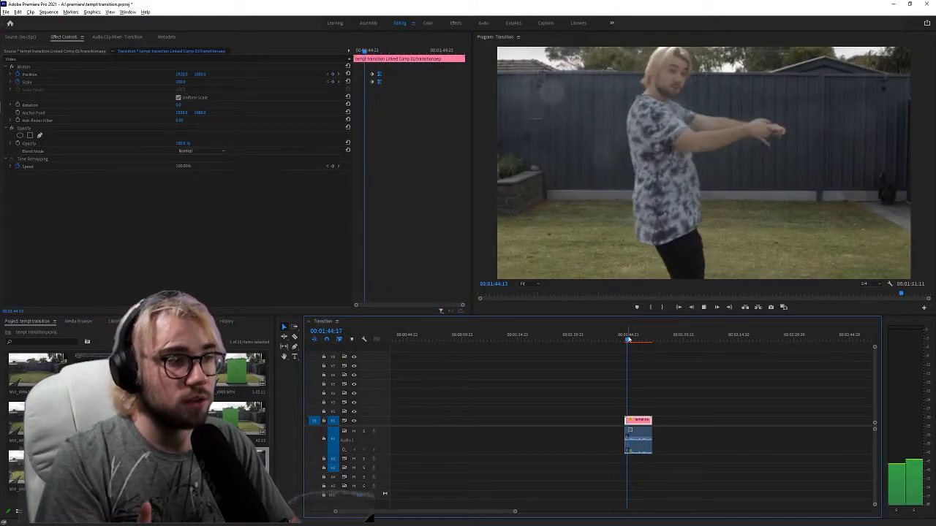
pyautogui.press('space')
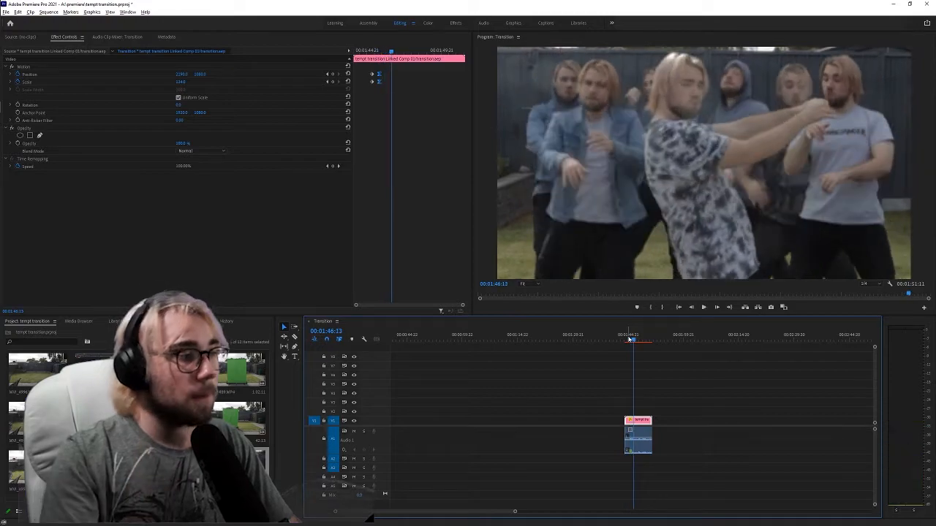
pyautogui.click(370, 71)
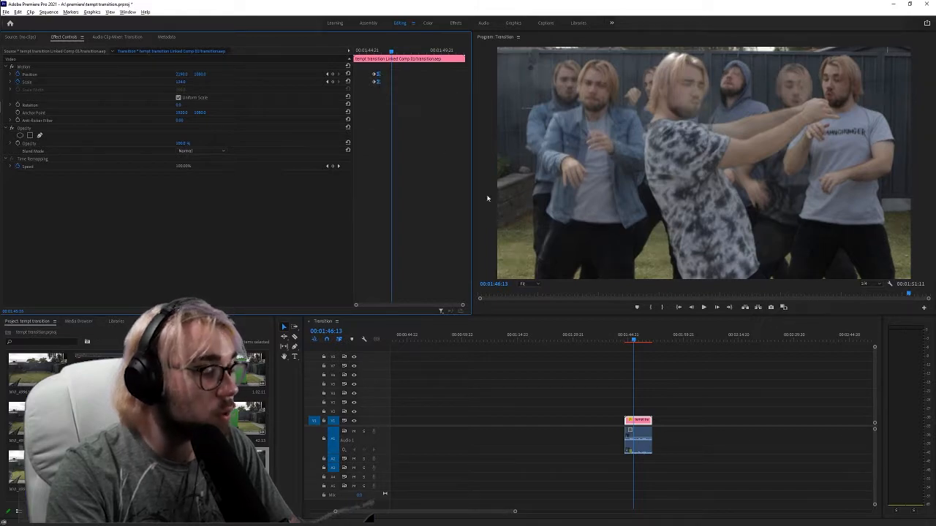
pyautogui.click(622, 336)
pyautogui.press('space')
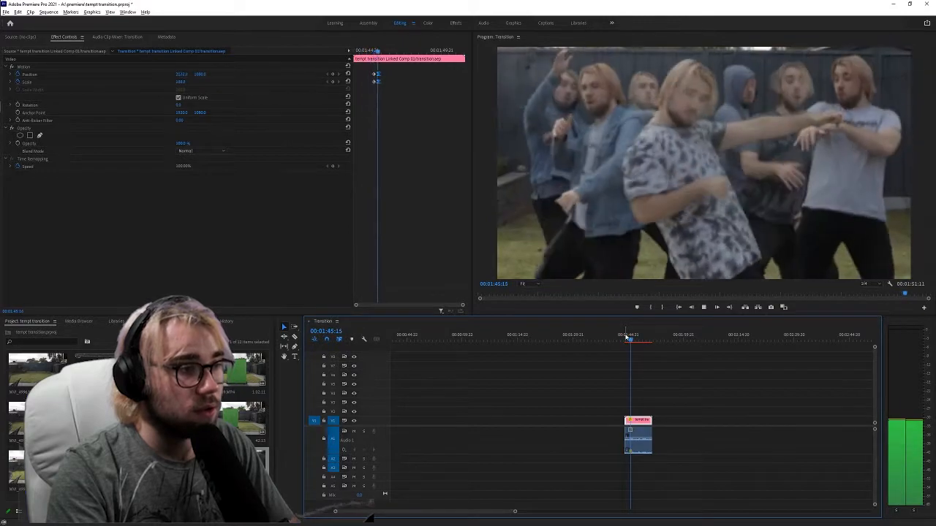
pyautogui.press('space')
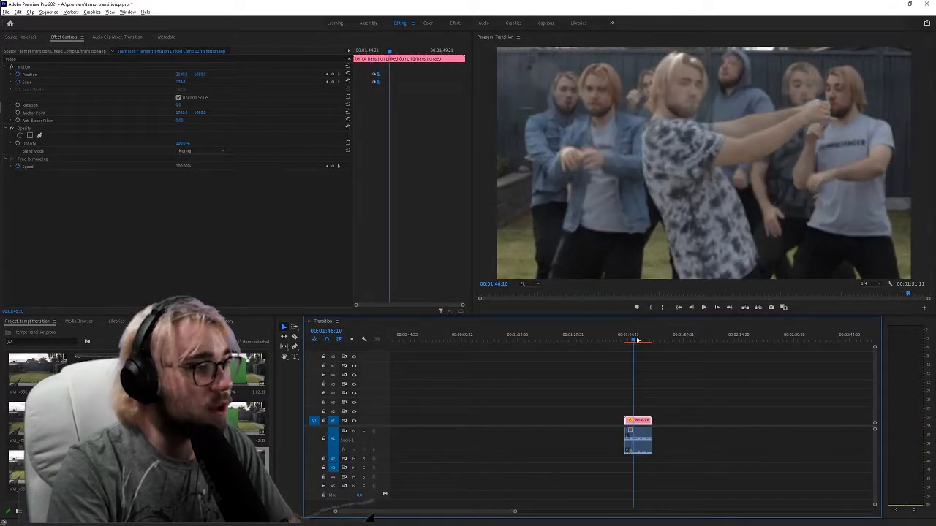
# At 00:01:46:18 keyframe Position at about 1772, 1267 and Scale at about 137 to reframe the dancers
pyautogui.moveTo(391, 52)
pyautogui.mouseDown()
pyautogui.moveTo(404, 53)
pyautogui.moveTo(395, 54)
pyautogui.mouseUp()
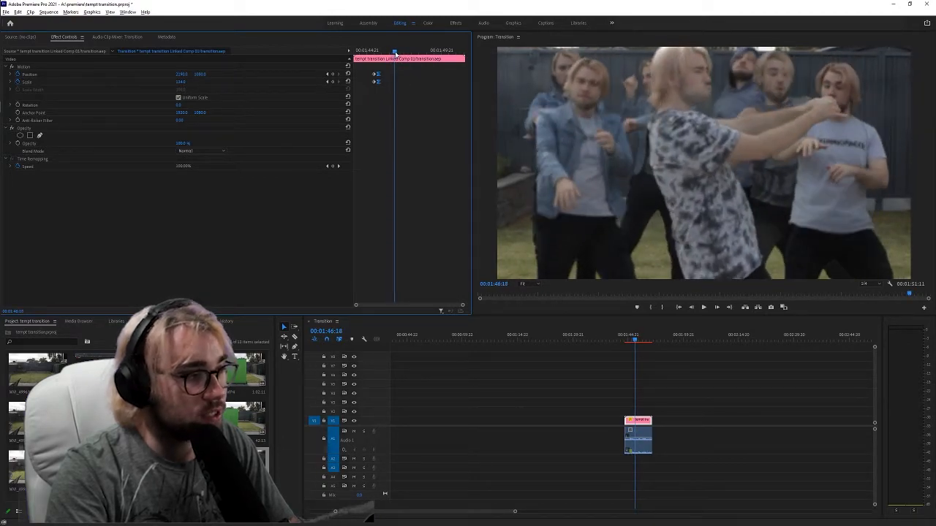
pyautogui.moveTo(182, 74); pyautogui.dragTo(28, 75)
pyautogui.moveTo(187, 81)
pyautogui.mouseDown()
pyautogui.moveTo(242, 82)
pyautogui.moveTo(201, 76)
pyautogui.mouseUp()
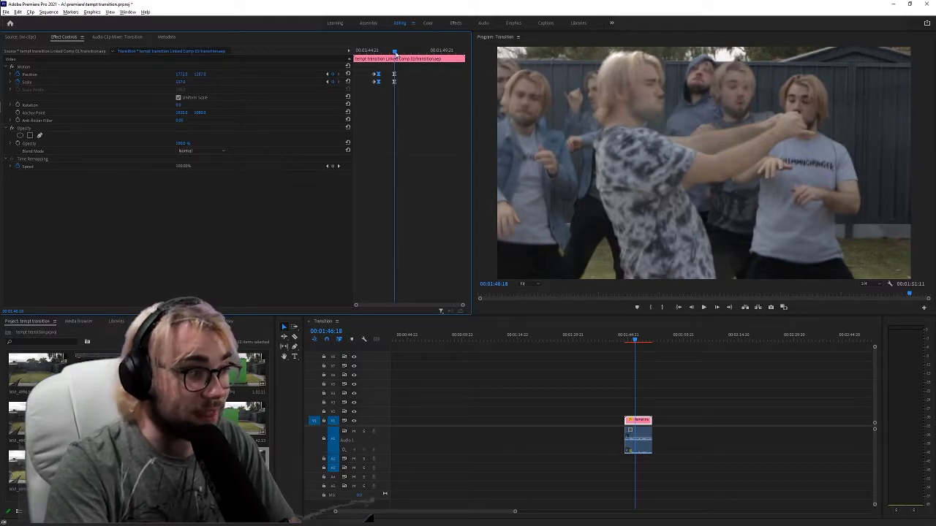
# At 00:01:48:20 keyframe a Position that shifts the dancers back across the frame and reduce Scale to about 124
pyautogui.moveTo(395, 55); pyautogui.dragTo(426, 55)
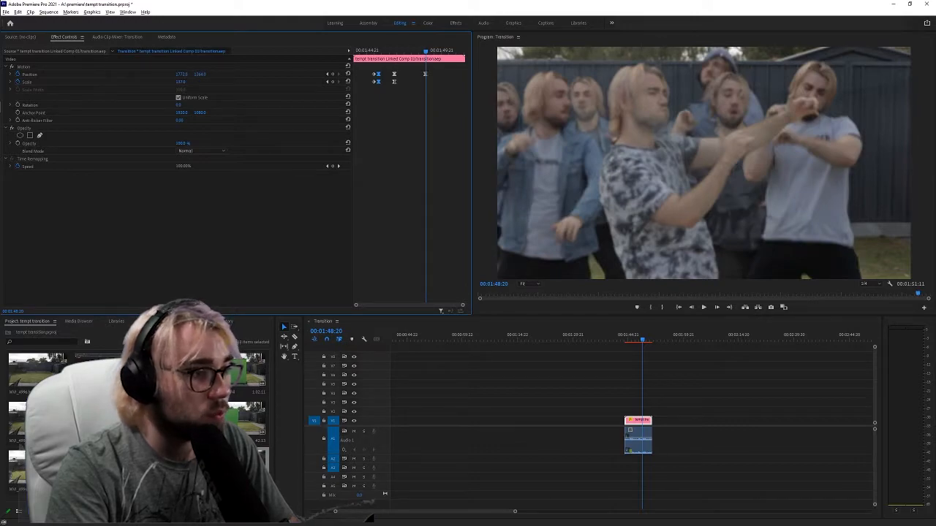
pyautogui.moveTo(205, 74); pyautogui.dragTo(236, 76)
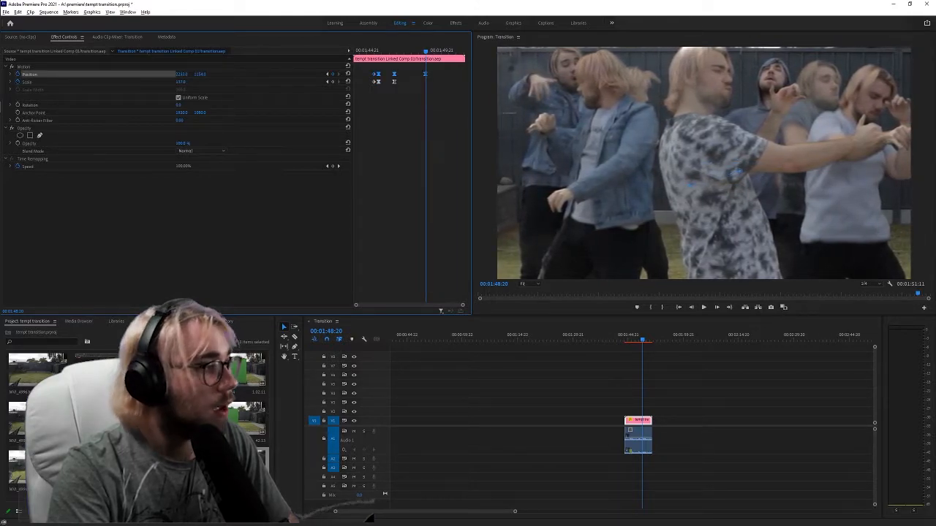
pyautogui.moveTo(180, 82); pyautogui.dragTo(170, 82)
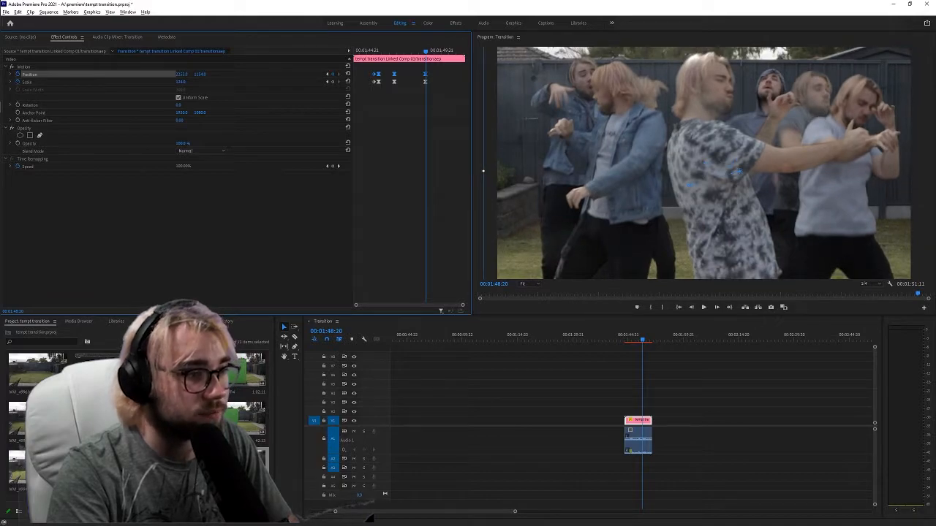
# Keyframe a lower vertical Position for the image at 00:01:51:09 and play back the full camera movement
pyautogui.moveTo(421, 62); pyautogui.dragTo(465, 56)
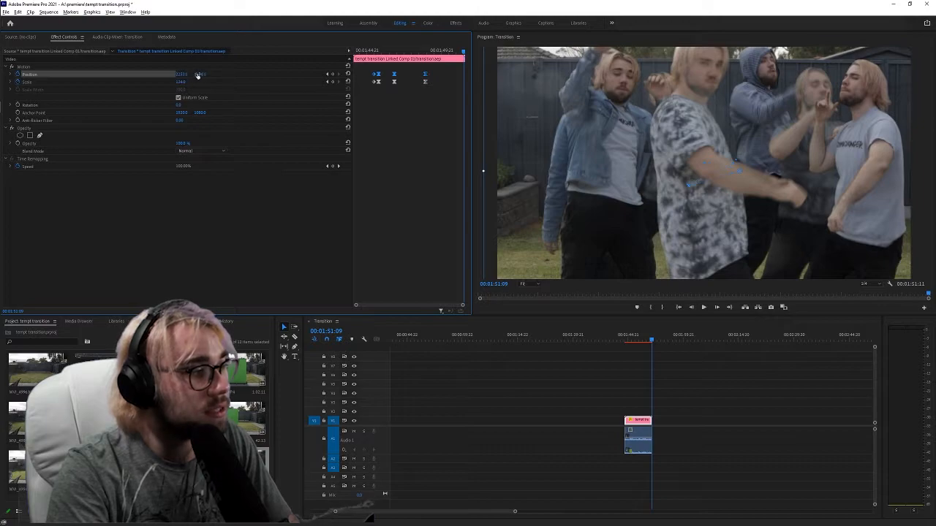
pyautogui.moveTo(483, 170); pyautogui.dragTo(485, 170)
pyautogui.moveTo(202, 75); pyautogui.dragTo(267, 75)
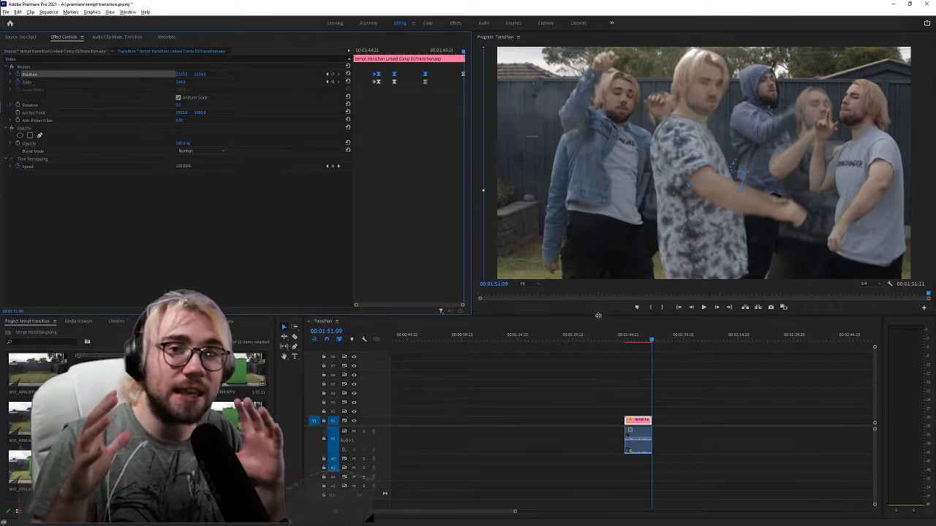
pyautogui.click(625, 337)
pyautogui.press('space')
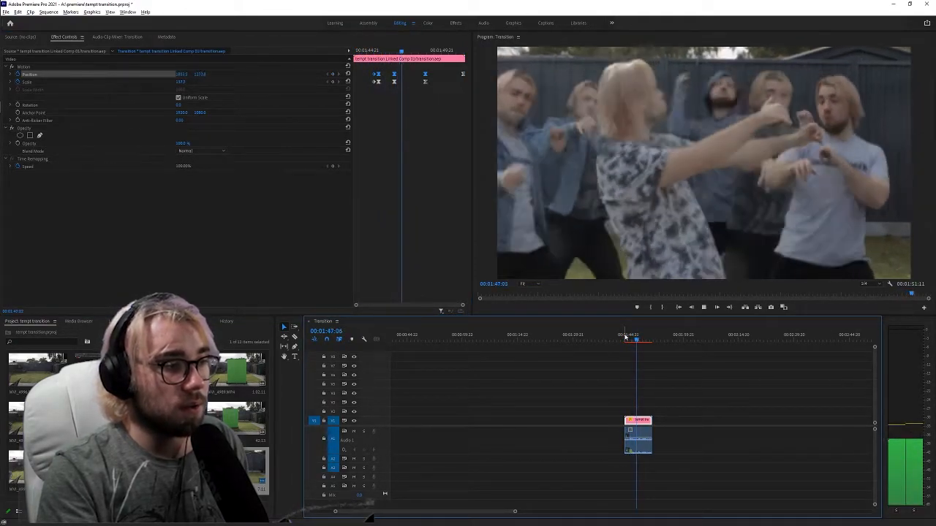
pyautogui.press('space')
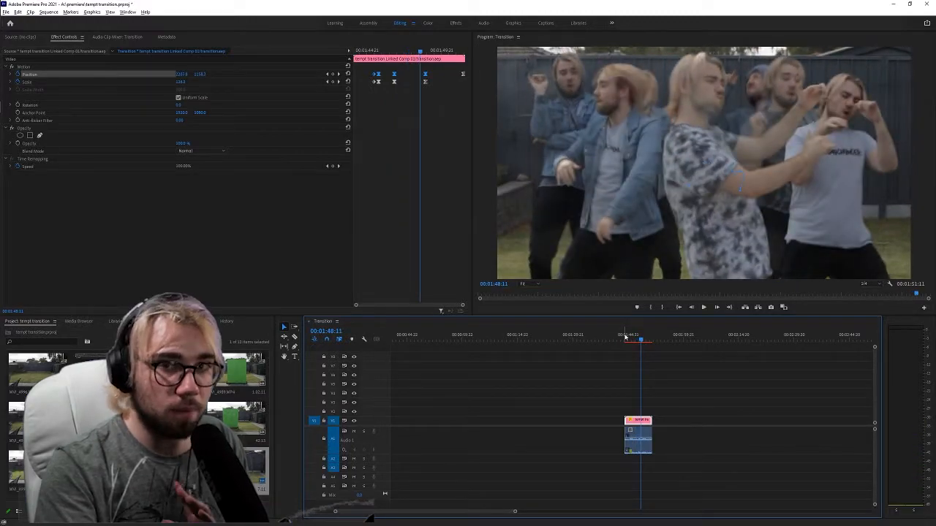
# Place the glitch-technology-calculating-error sound on the second audio track after the clip and ripple-trim everything past 00:01:51:20
pyautogui.moveTo(647, 341); pyautogui.dragTo(635, 362)
pyautogui.moveTo(514, 514); pyautogui.dragTo(477, 512)
pyautogui.moveTo(109, 367); pyautogui.dragTo(657, 461)
pyautogui.moveTo(476, 514)
pyautogui.mouseDown()
pyautogui.moveTo(446, 512)
pyautogui.moveTo(460, 512)
pyautogui.mouseUp()
pyautogui.moveTo(790, 461); pyautogui.dragTo(798, 461)
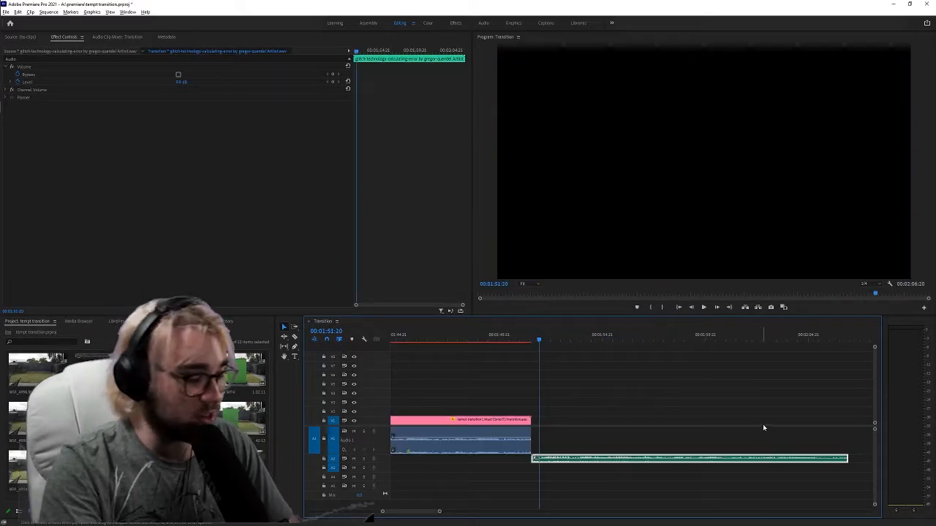
pyautogui.press('w')
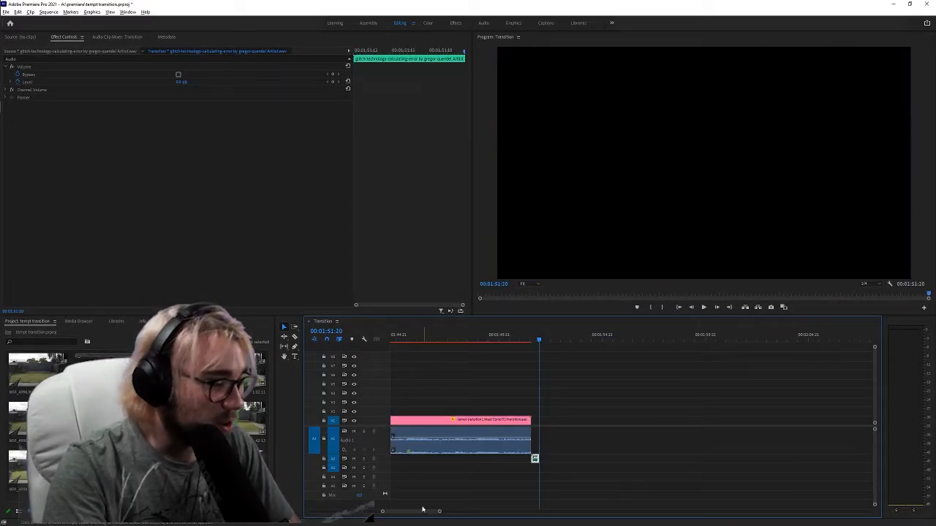
# Move the trimmed glitch sound beneath the transition clip so it starts at about 00:01:45:09
pyautogui.moveTo(431, 517); pyautogui.dragTo(429, 516)
pyautogui.click(475, 333)
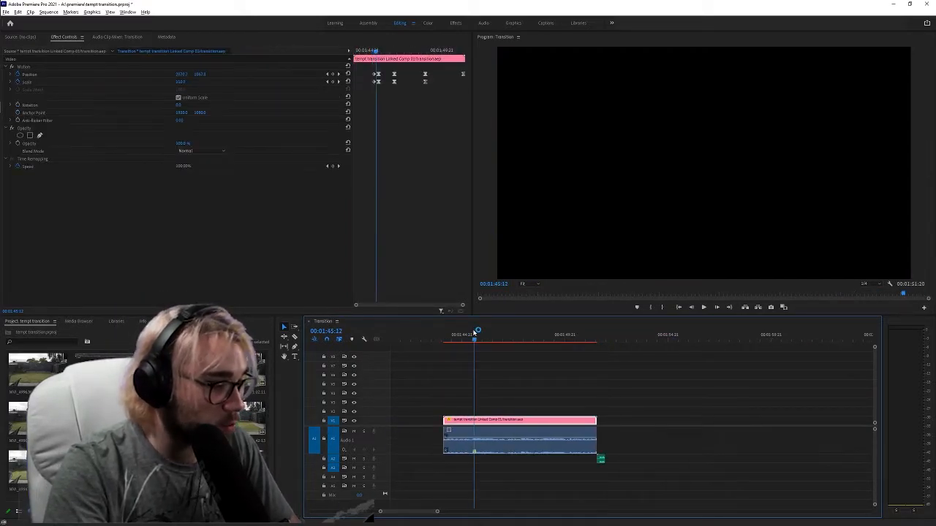
pyautogui.moveTo(601, 459); pyautogui.dragTo(483, 465)
pyautogui.moveTo(479, 336); pyautogui.dragTo(462, 340)
# Lower the glitch sound's volume by about 13.5 dB and play back the transition with it
pyautogui.moveTo(550, 469); pyautogui.dragTo(550, 476)
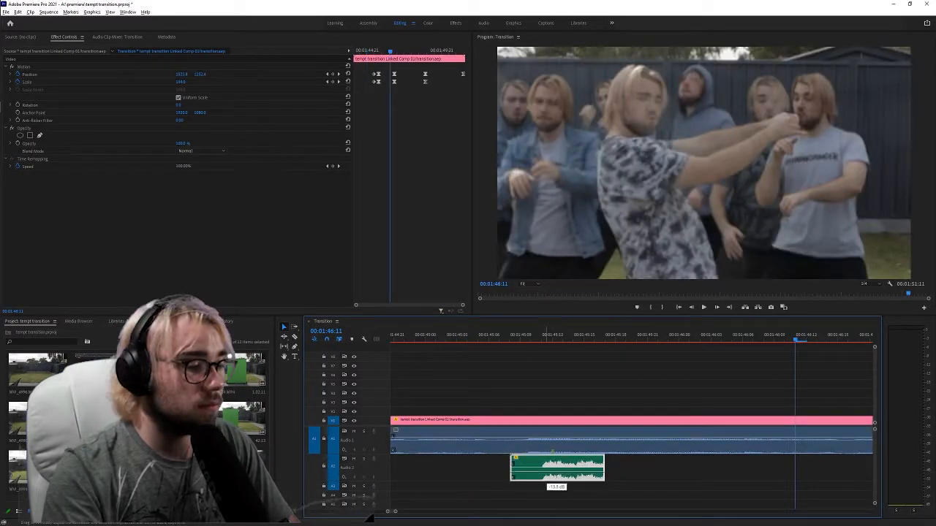
pyautogui.click(510, 340)
pyautogui.press('space')
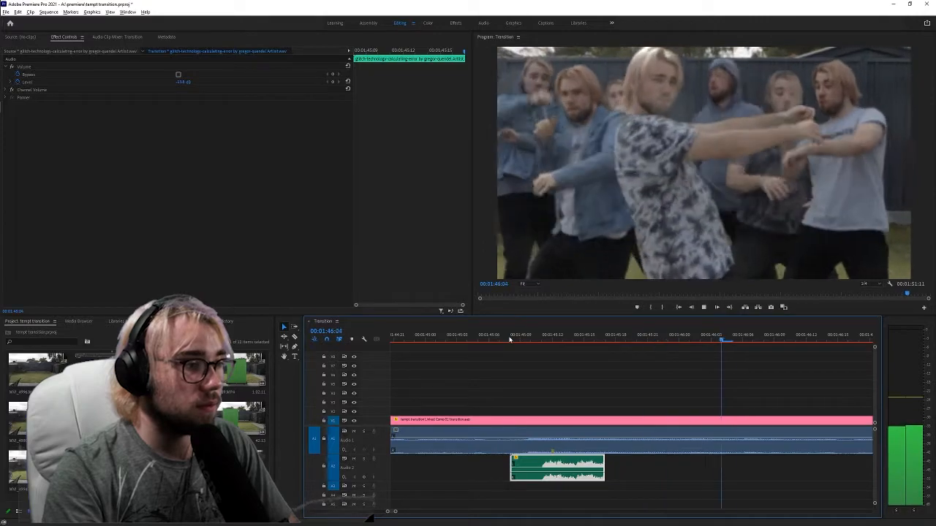
pyautogui.press('space')
# Park the playhead at 00:01:45:19 and apply automatic tone correction to the transition clip in Lumetri Basic Correction
pyautogui.moveTo(400, 512); pyautogui.dragTo(450, 510)
pyautogui.moveTo(627, 335); pyautogui.dragTo(611, 341)
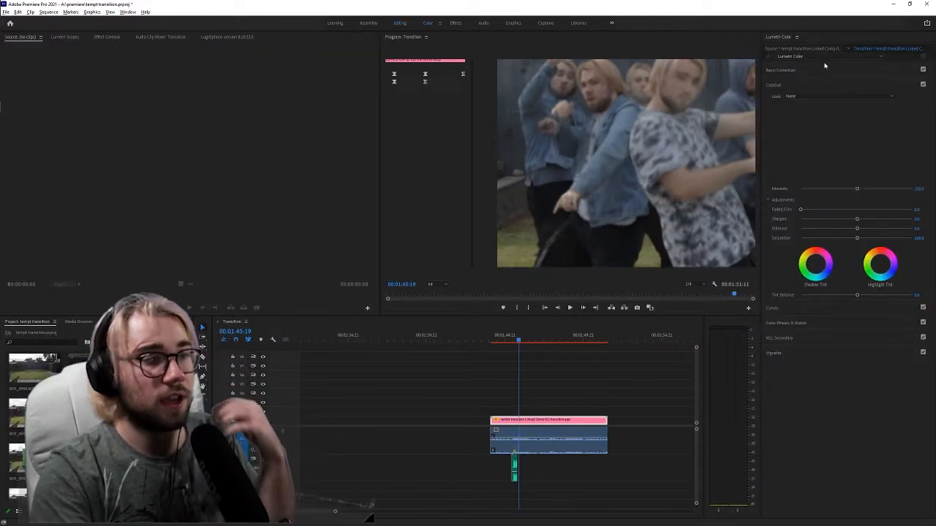
pyautogui.click(829, 71)
pyautogui.click(909, 202)
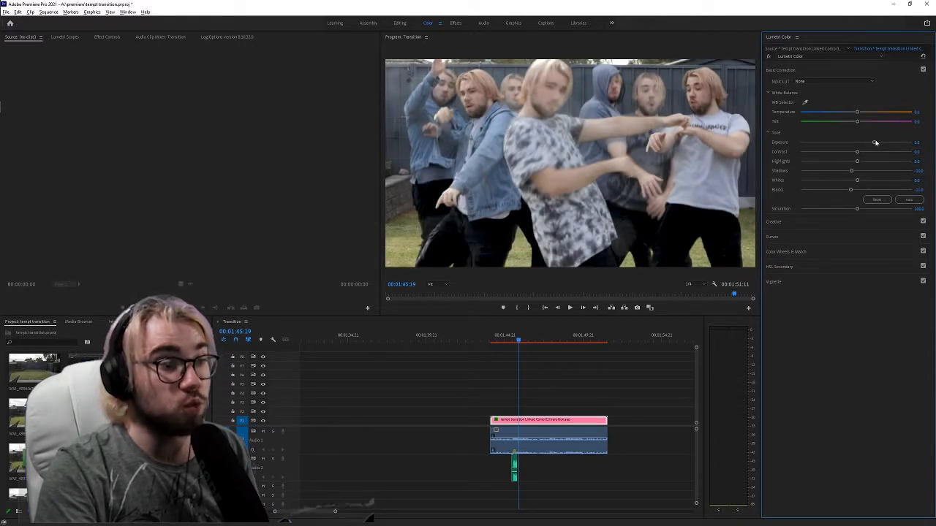
# Raise the clip's contrast to about 27 and saturation to about 111, lift the highlights slightly and cool the temperature a little
pyautogui.moveTo(875, 143)
pyautogui.mouseDown()
pyautogui.moveTo(865, 142)
pyautogui.moveTo(871, 152)
pyautogui.mouseUp()
pyautogui.moveTo(852, 192); pyautogui.dragTo(853, 191)
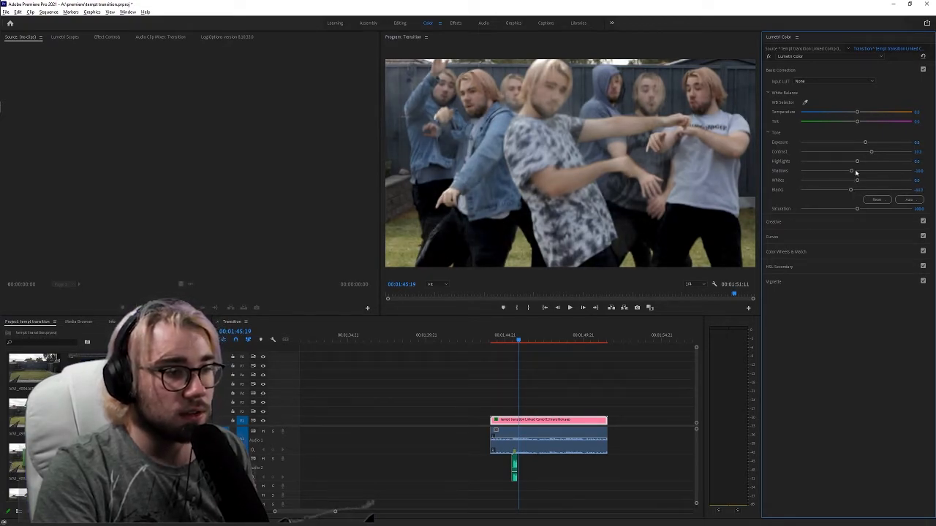
pyautogui.moveTo(857, 164); pyautogui.dragTo(864, 164)
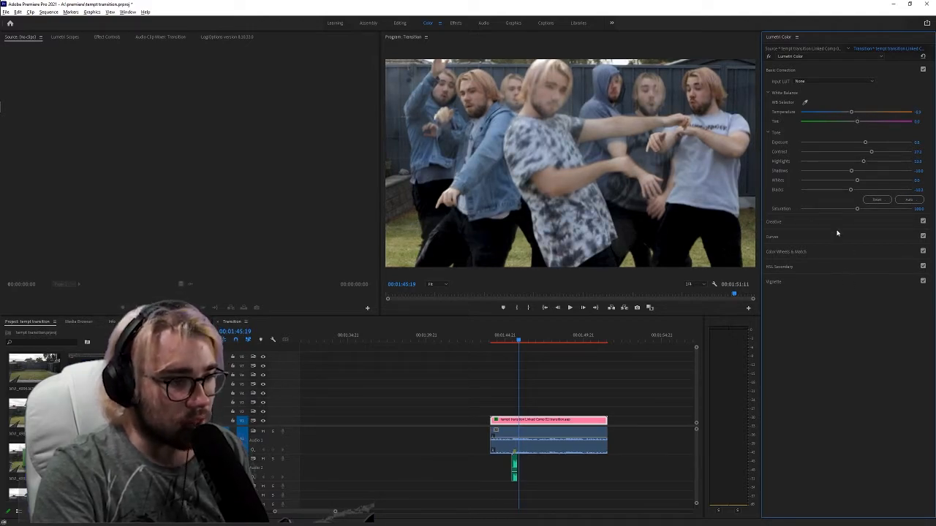
pyautogui.moveTo(859, 210); pyautogui.dragTo(862, 209)
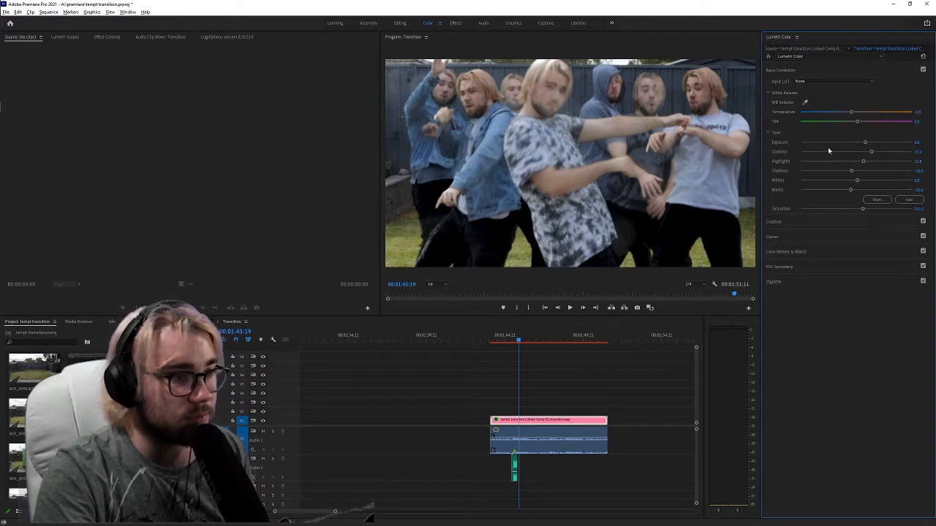
# Try the Phantom_Rec709_Gamma input LUT on the clip and set the input LUT back to None
pyautogui.click(830, 81)
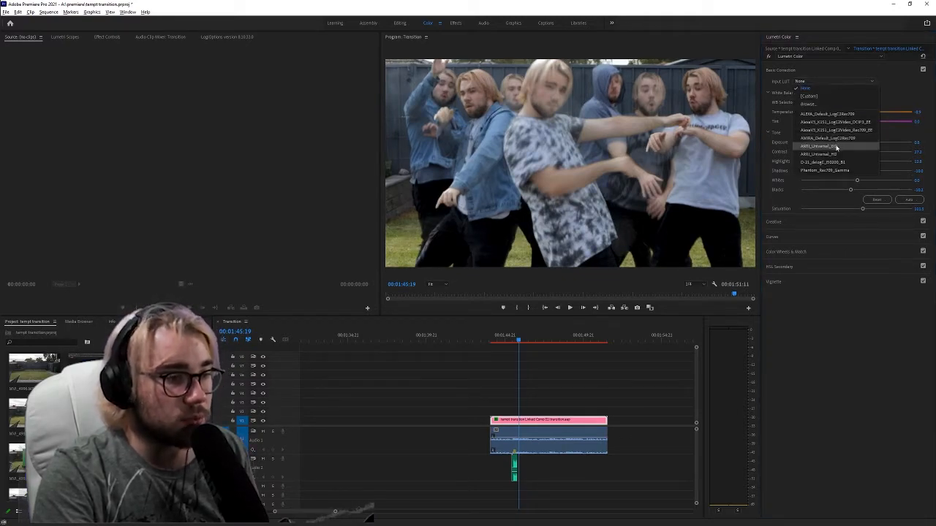
pyautogui.click(837, 170)
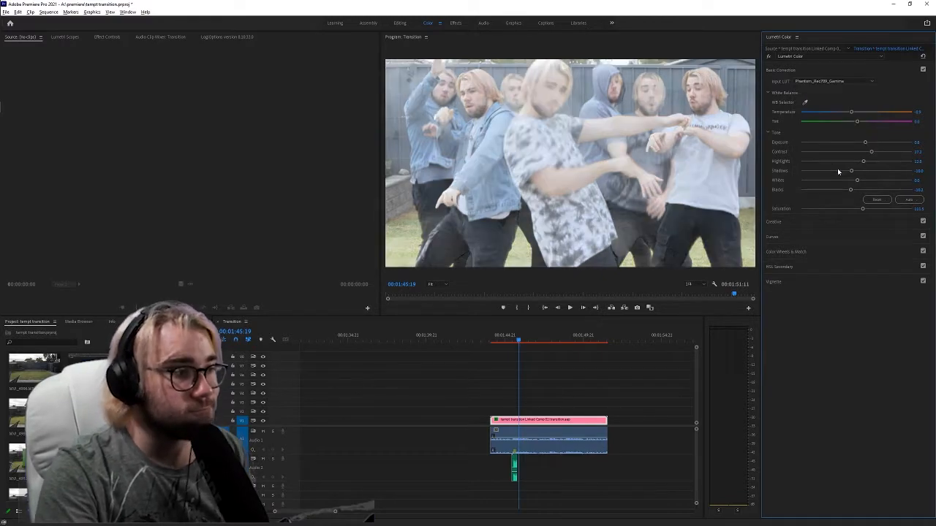
pyautogui.click(829, 81)
pyautogui.click(824, 90)
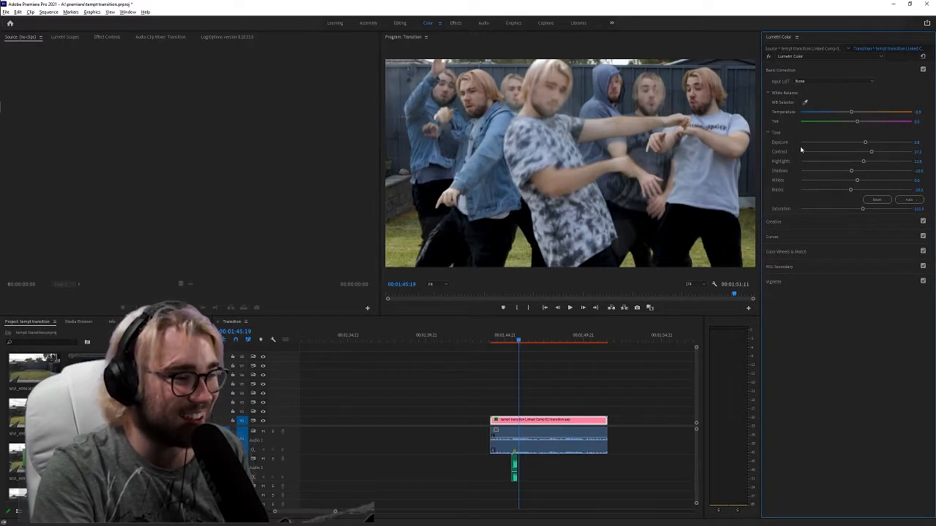
# Apply the SL GOLD RUSH LDR creative look to the clip and reduce its intensity to about 42
pyautogui.click(786, 222)
pyautogui.click(828, 96)
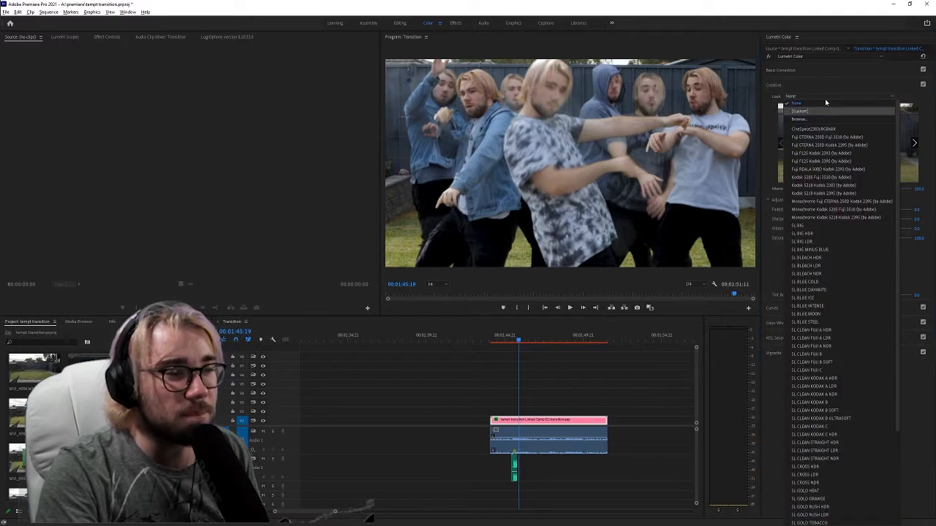
pyautogui.scroll(-5, 826, 189)
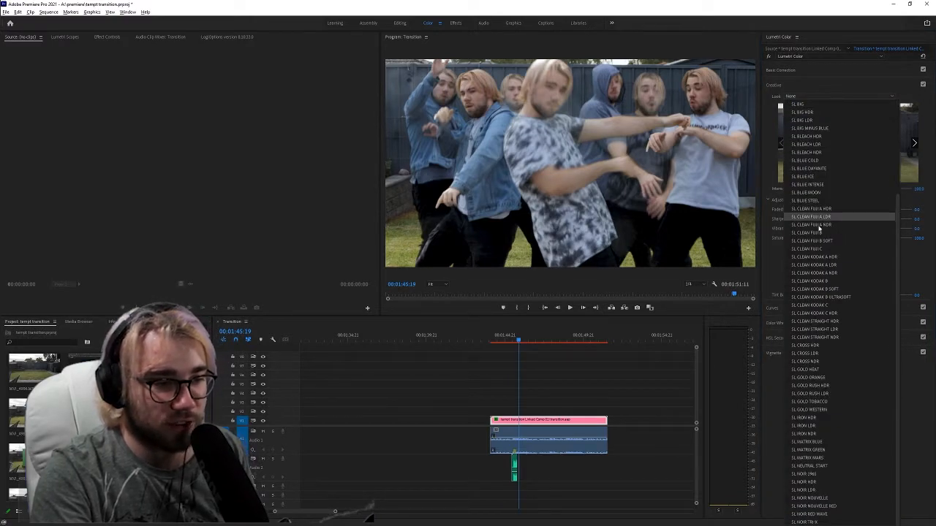
pyautogui.click(822, 394)
pyautogui.moveTo(855, 190); pyautogui.dragTo(825, 193)
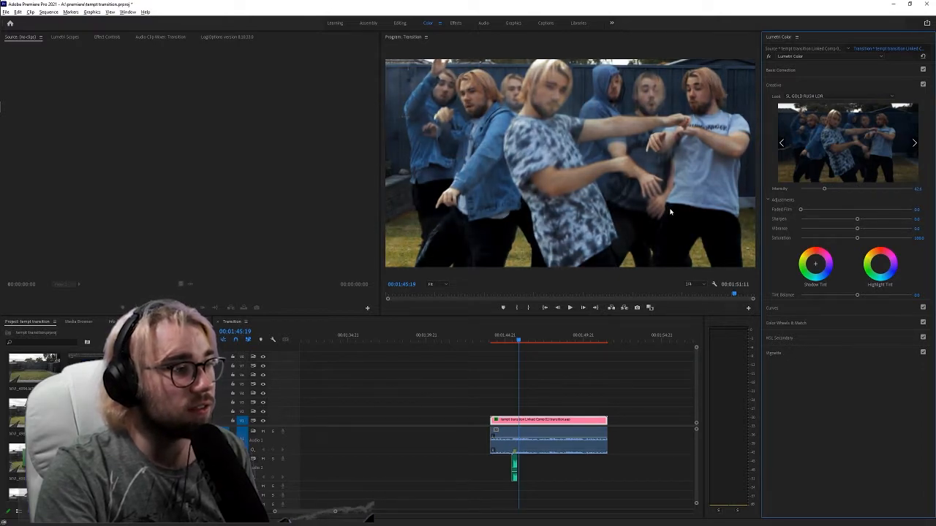